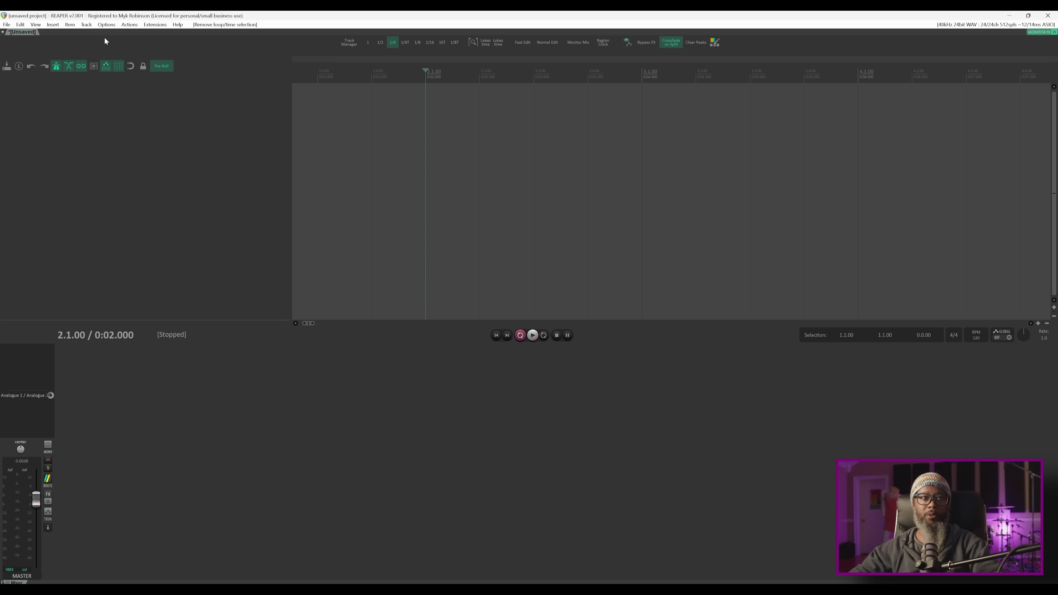
# Step: Show the Options menu's Themes submenu listing the available themes
pyautogui.click(103, 26)
pyautogui.moveTo(227, 374)
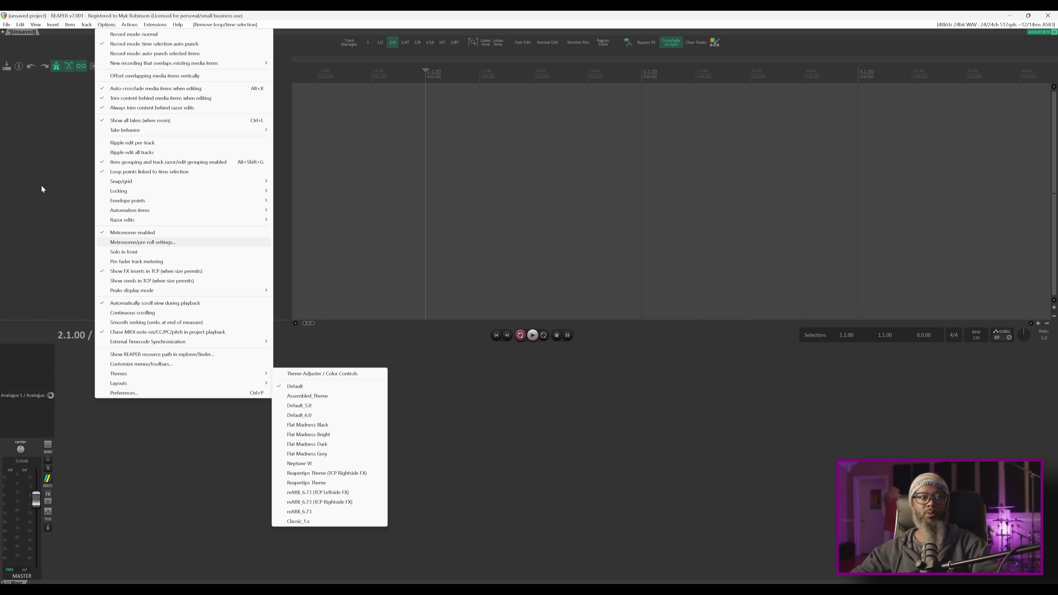
# Step: Add a new track and name it 'Bad Singing'
pyautogui.click(42, 189)
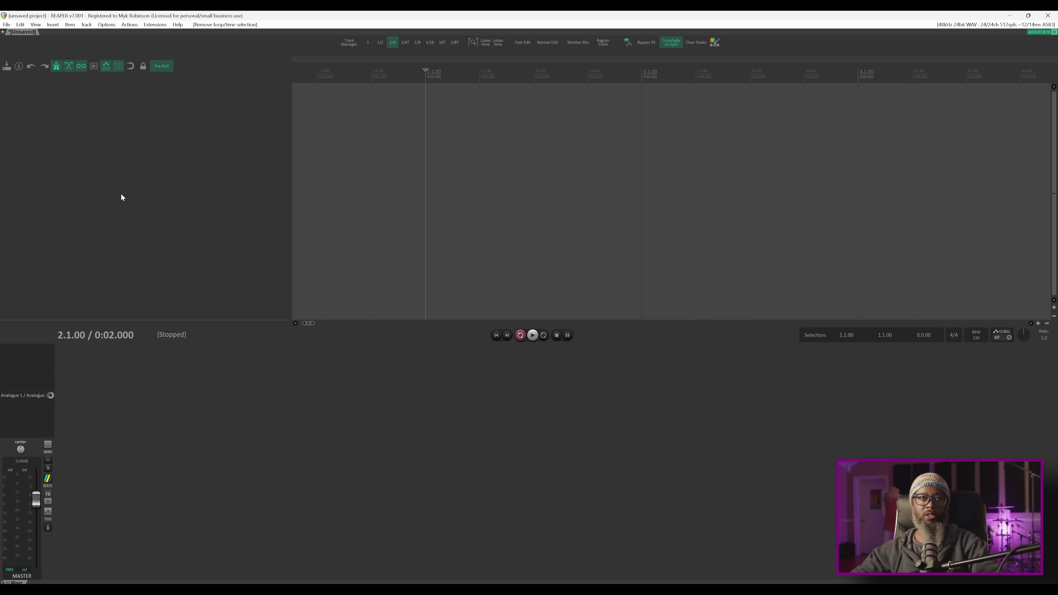
pyautogui.doubleClick(108, 111)
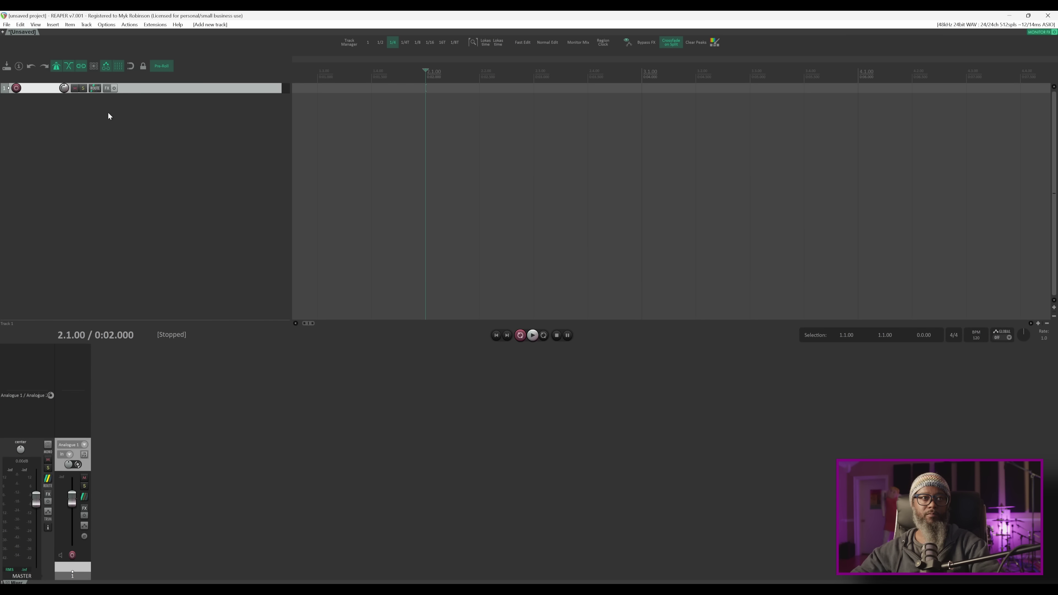
pyautogui.doubleClick(40, 90)
pyautogui.write('Bad')
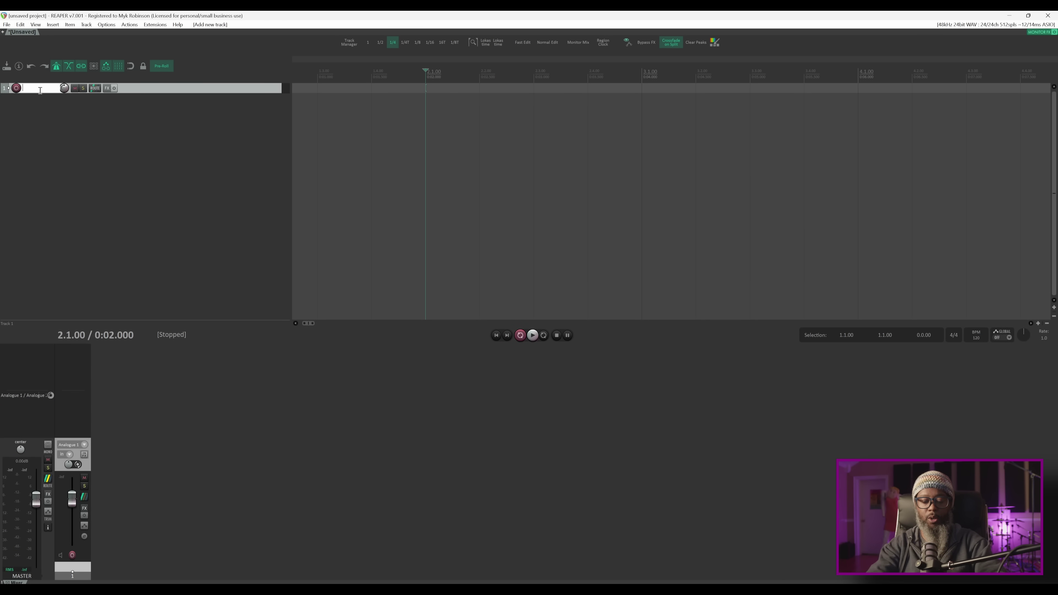
pyautogui.write(' Singing')
pyautogui.press('Return')
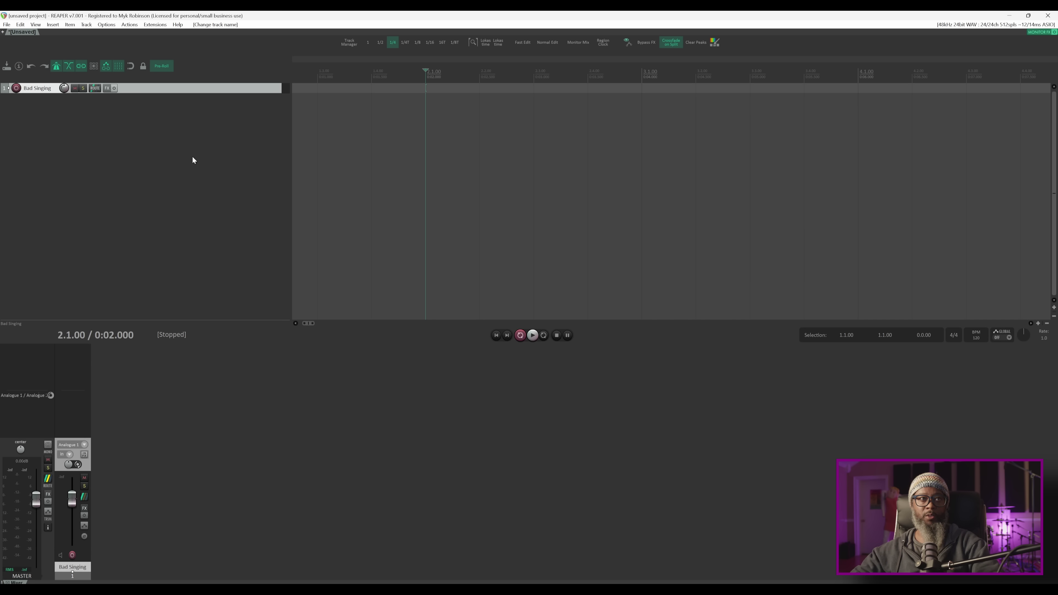
# Step: Confirm the track's recording input is Analogue 1 and arm it for recording
pyautogui.rightClick(17, 89)
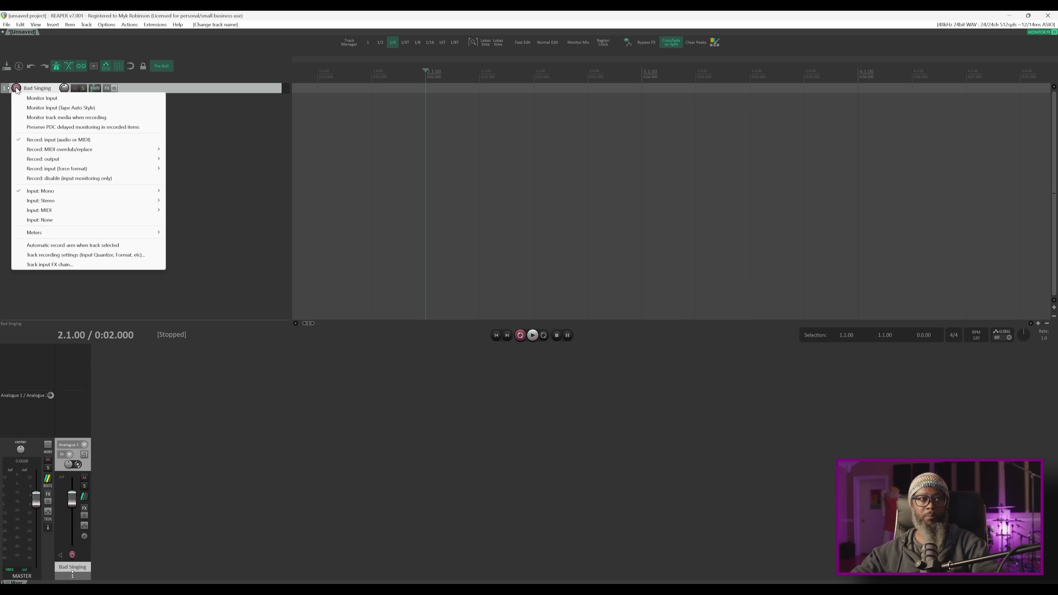
pyautogui.moveTo(65, 191)
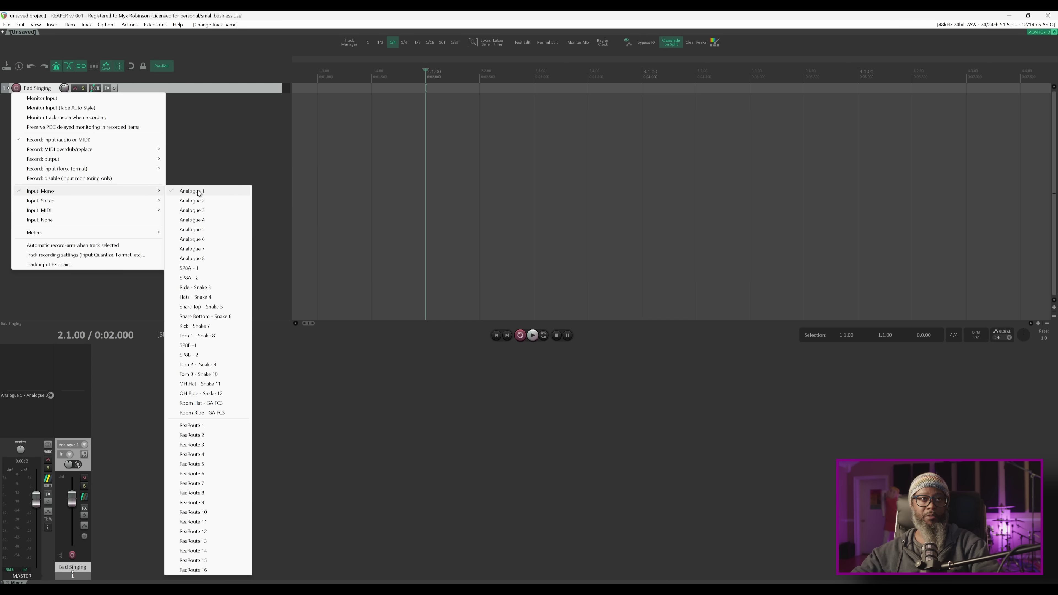
pyautogui.click(206, 127)
pyautogui.click(16, 89)
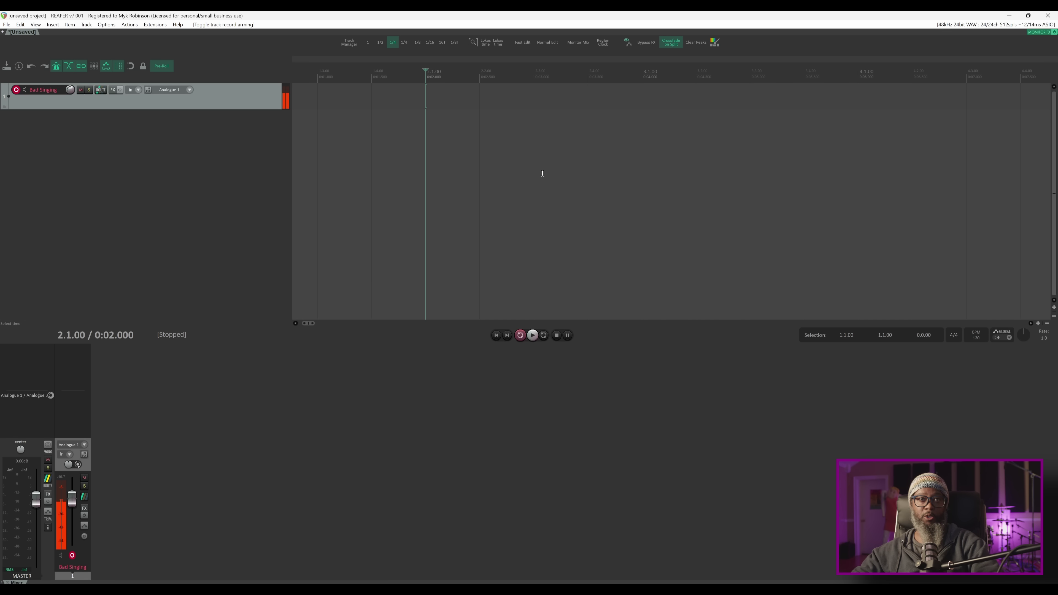
# Step: Select the time range 2.1.00 to 3.1.00 and confirm time selection auto punch record mode
pyautogui.click(432, 101)
pyautogui.press('r')
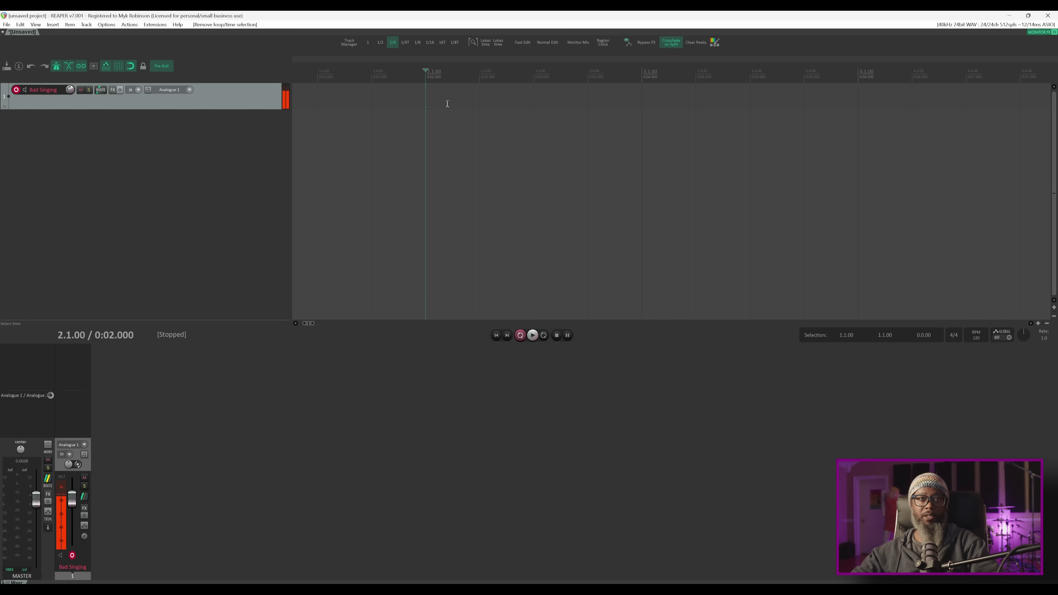
pyautogui.moveTo(427, 96); pyautogui.dragTo(632, 90)
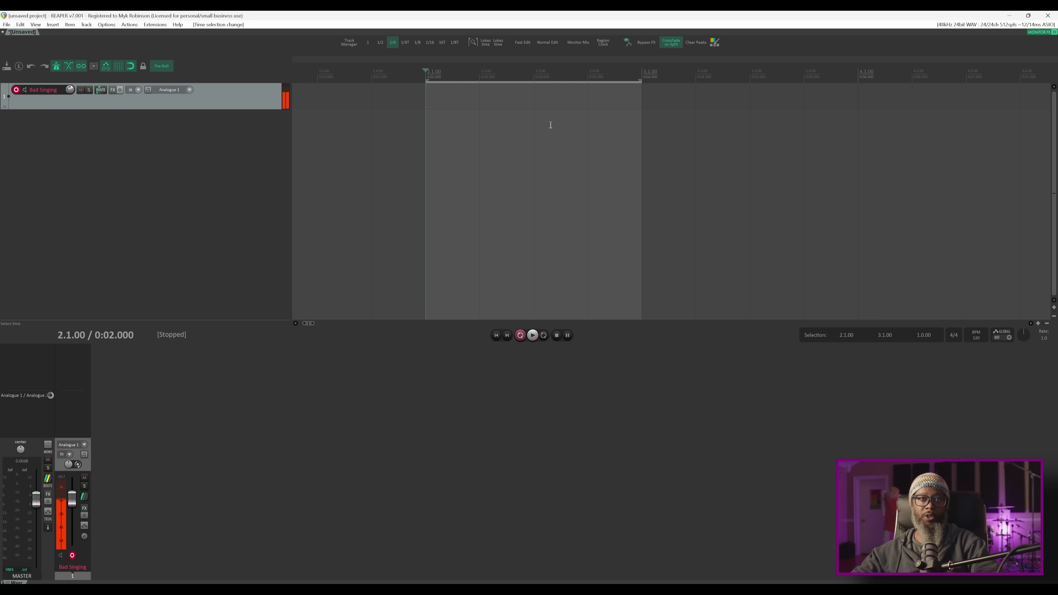
pyautogui.rightClick(521, 335)
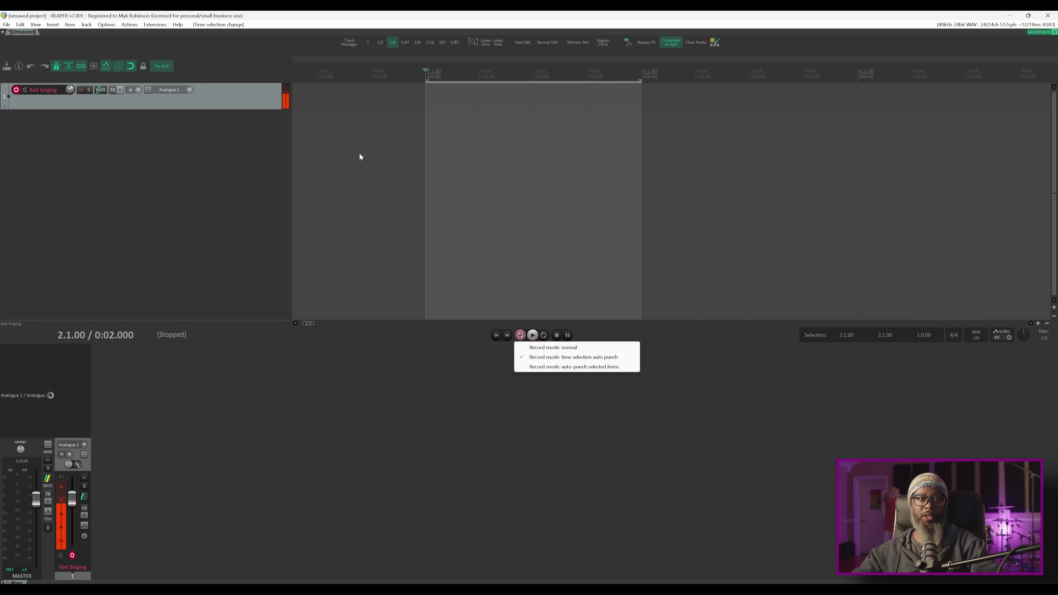
pyautogui.click(243, 93)
# Step: Turn on fixed item lanes for Bad Singing and open the metronome and pre-roll settings
pyautogui.rightClick(243, 93)
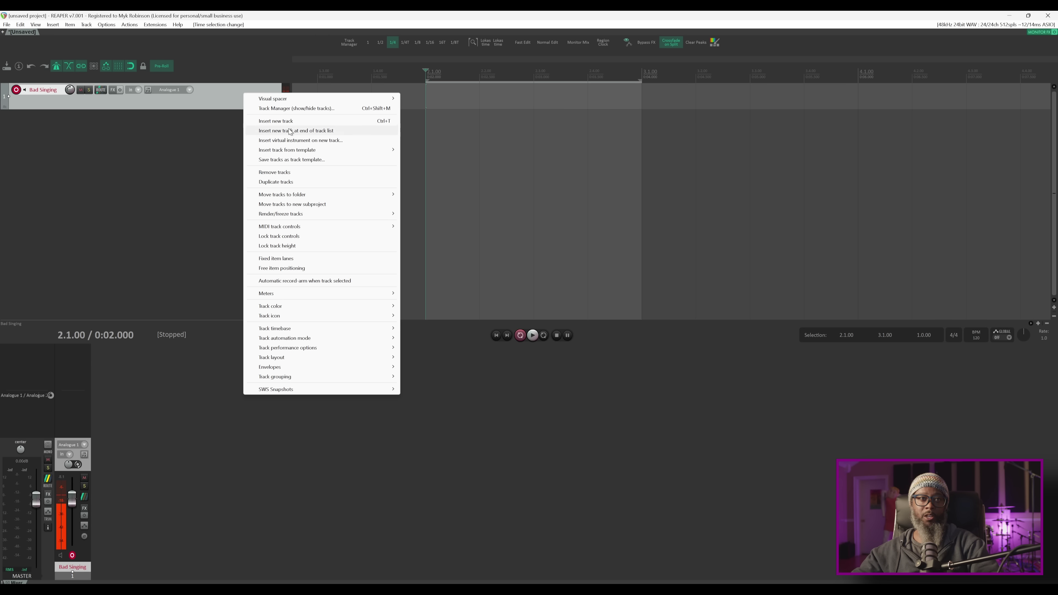
pyautogui.click(293, 259)
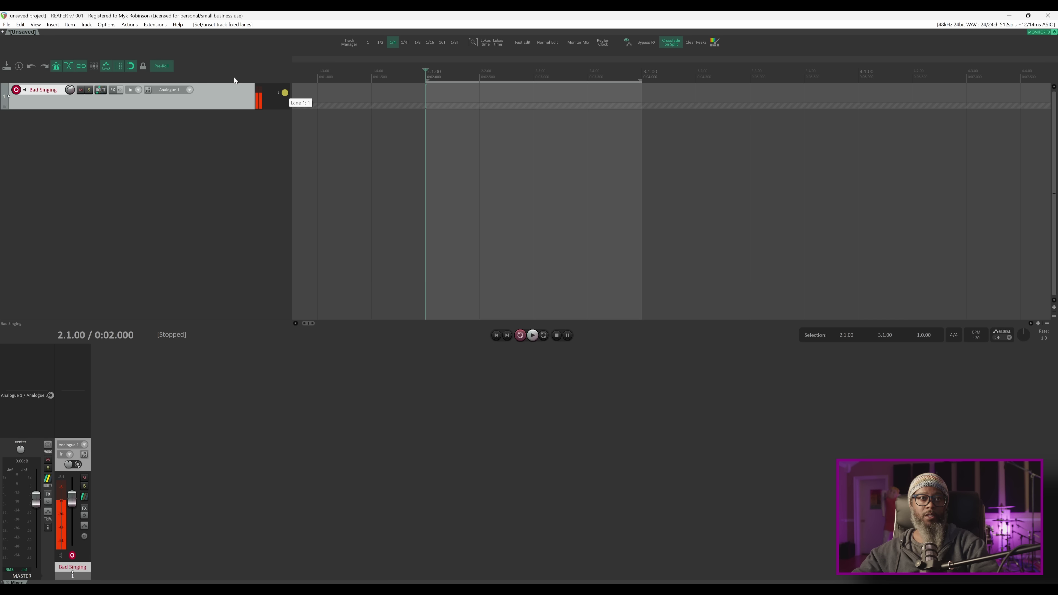
pyautogui.rightClick(162, 70)
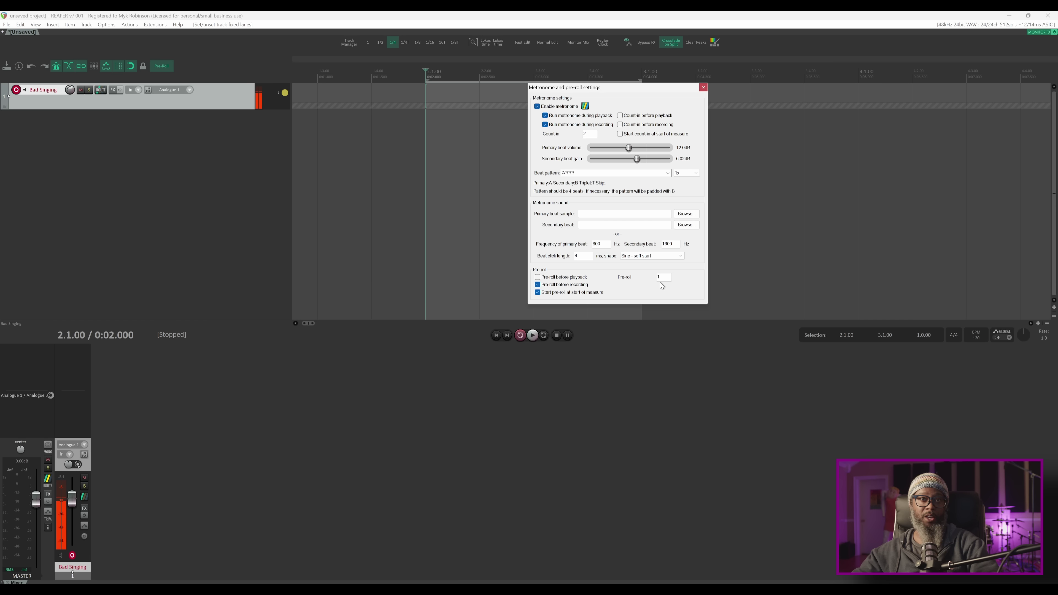
# Step: Record the first vocal take in the punch range and keep it with Save All
pyautogui.click(703, 87)
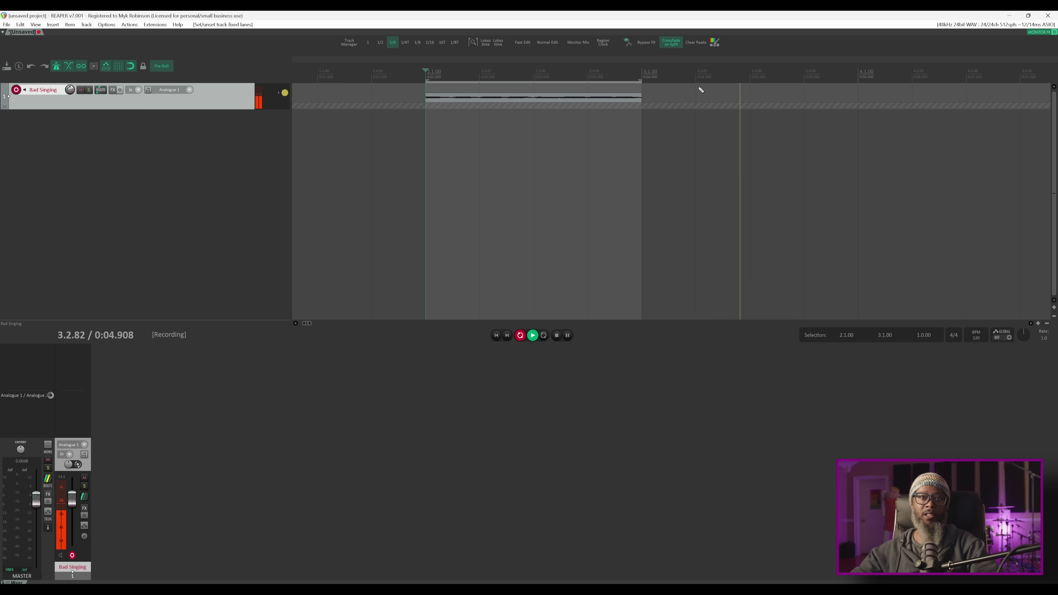
pyautogui.press('space')
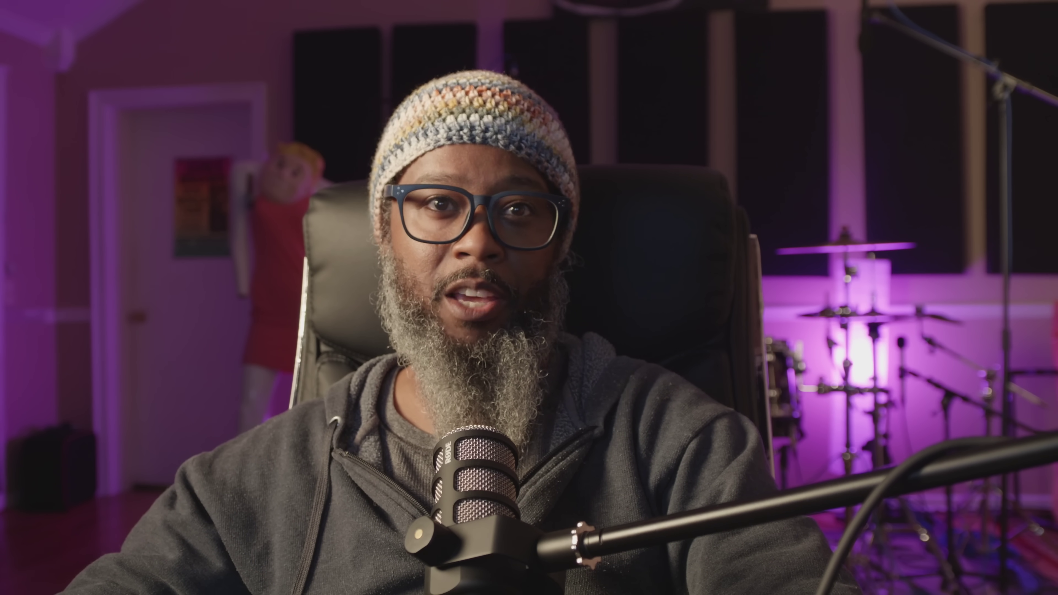
pyautogui.click(499, 358)
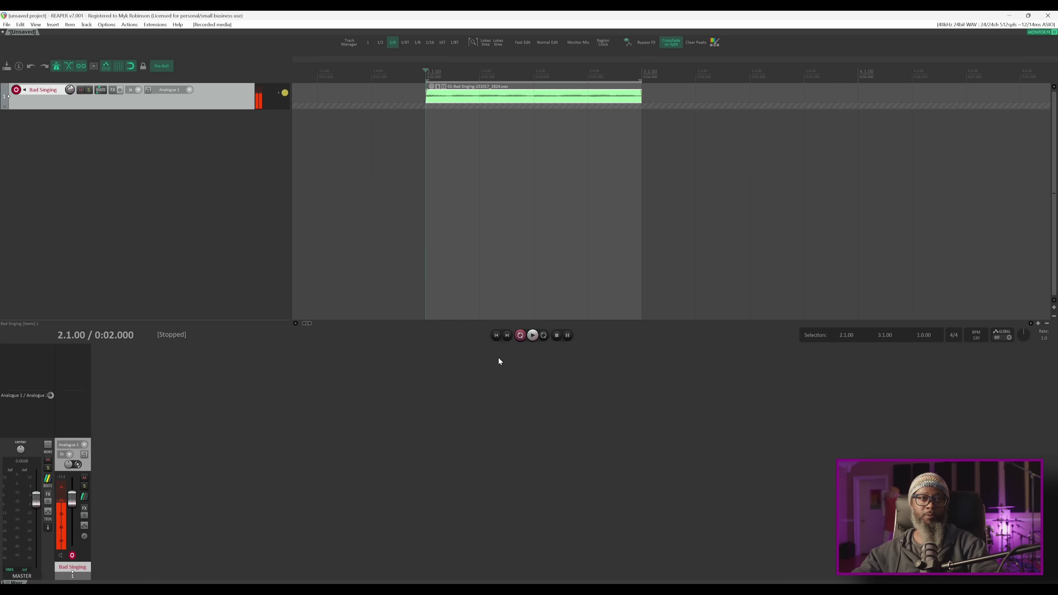
# Step: Record and save the second, third and fourth takes into new lanes, then disarm the track
pyautogui.hotkey('ctrl', 'r')
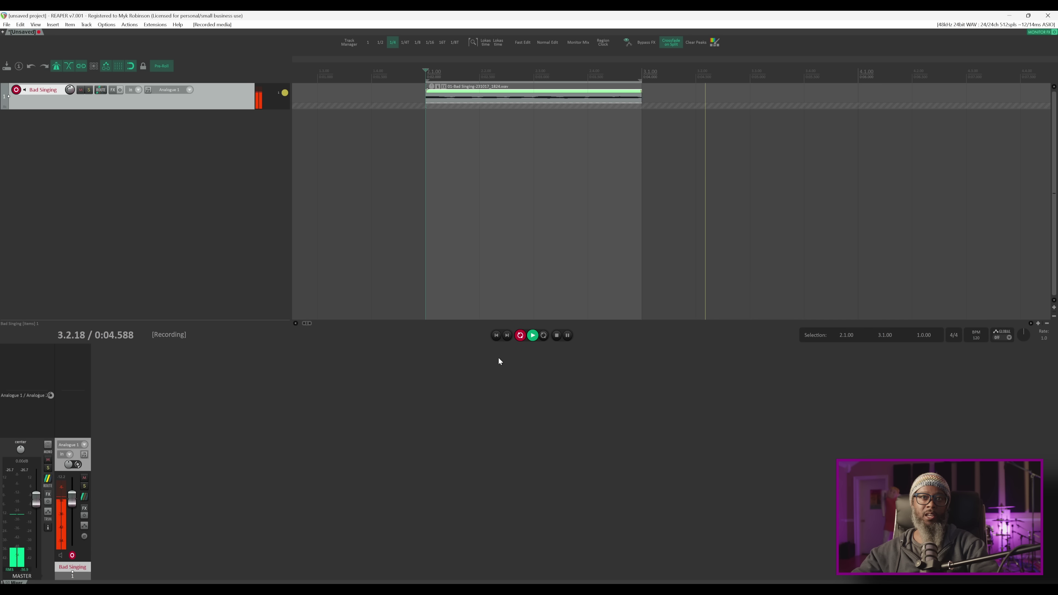
pyautogui.press('space')
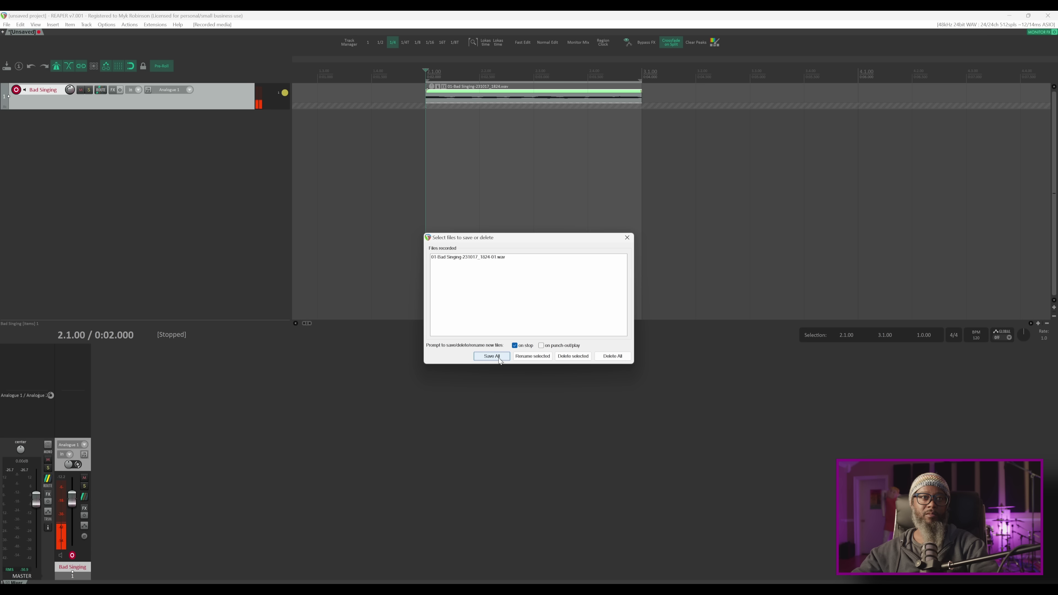
pyautogui.click(492, 356)
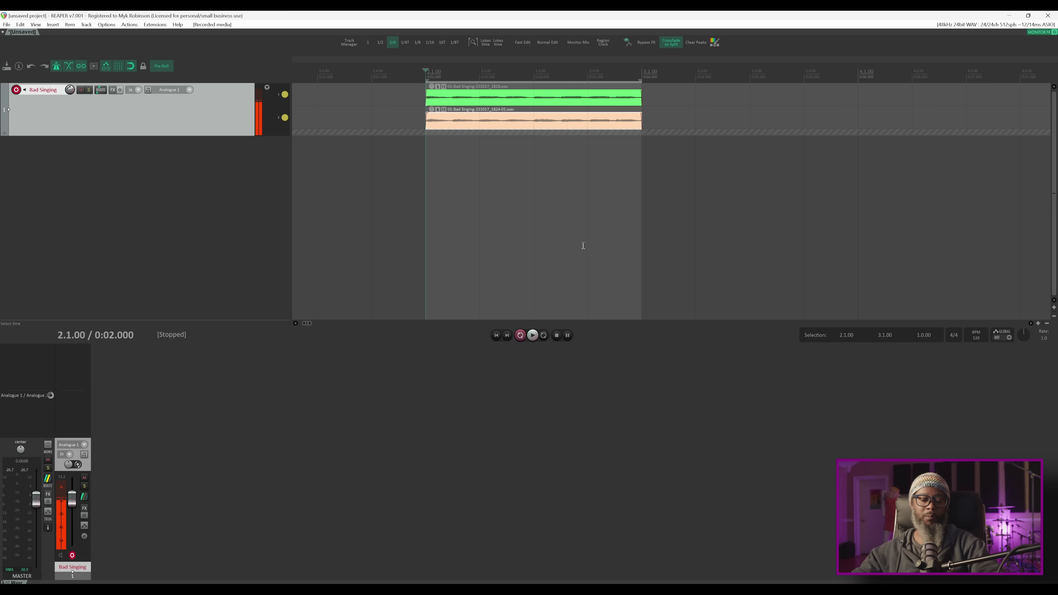
pyautogui.hotkey('ctrl', 'r')
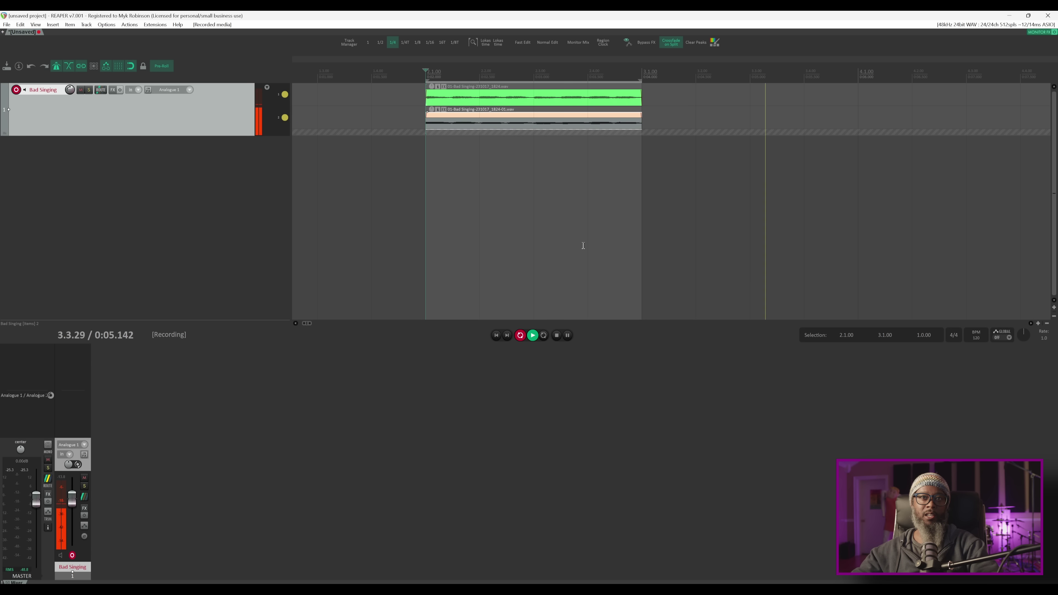
pyautogui.press('space')
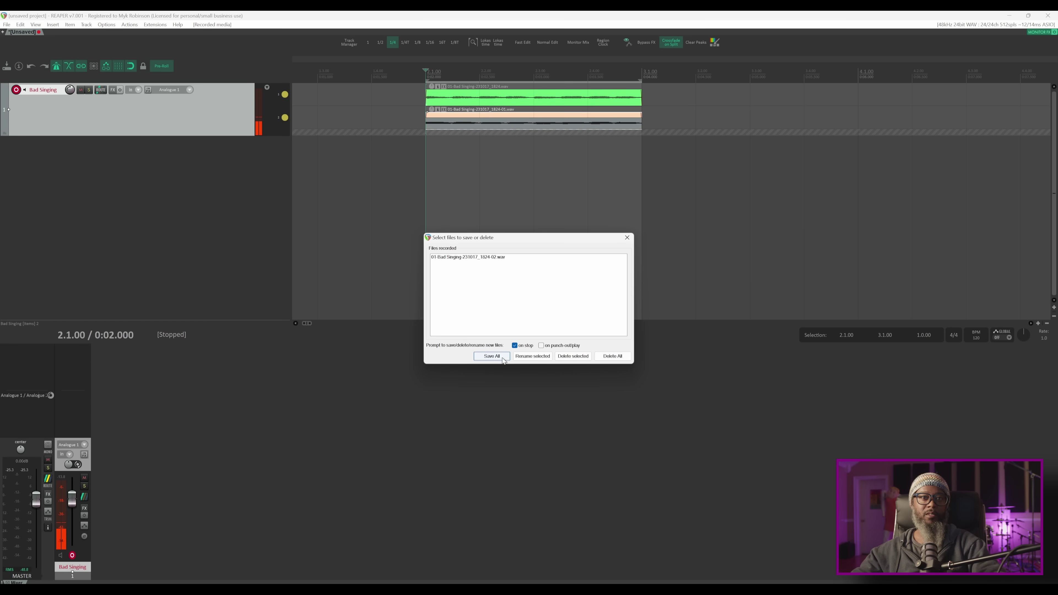
pyautogui.click(492, 356)
pyautogui.hotkey('ctrl', 'r')
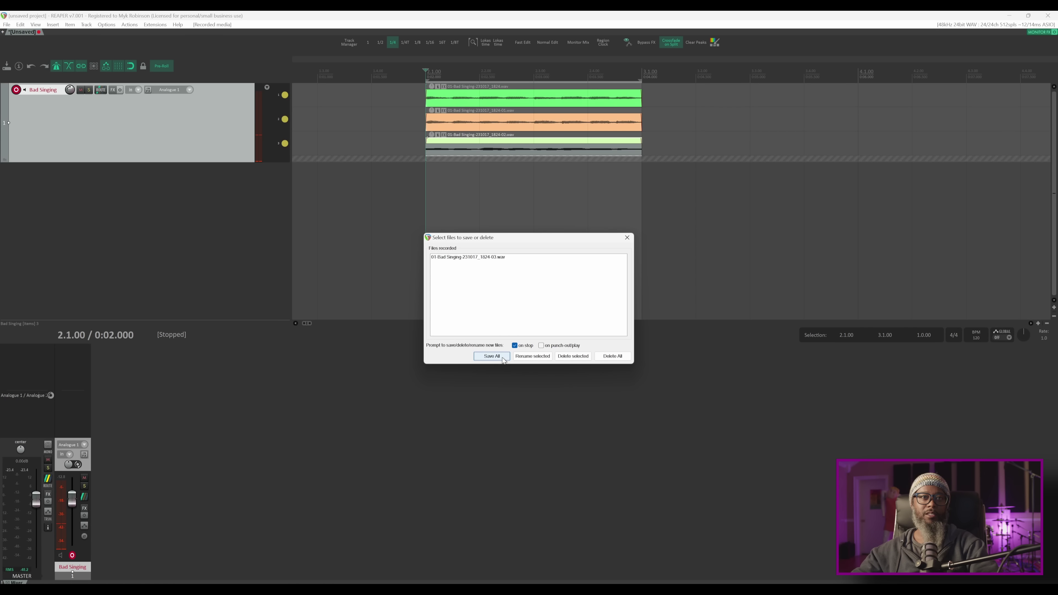
pyautogui.click(492, 357)
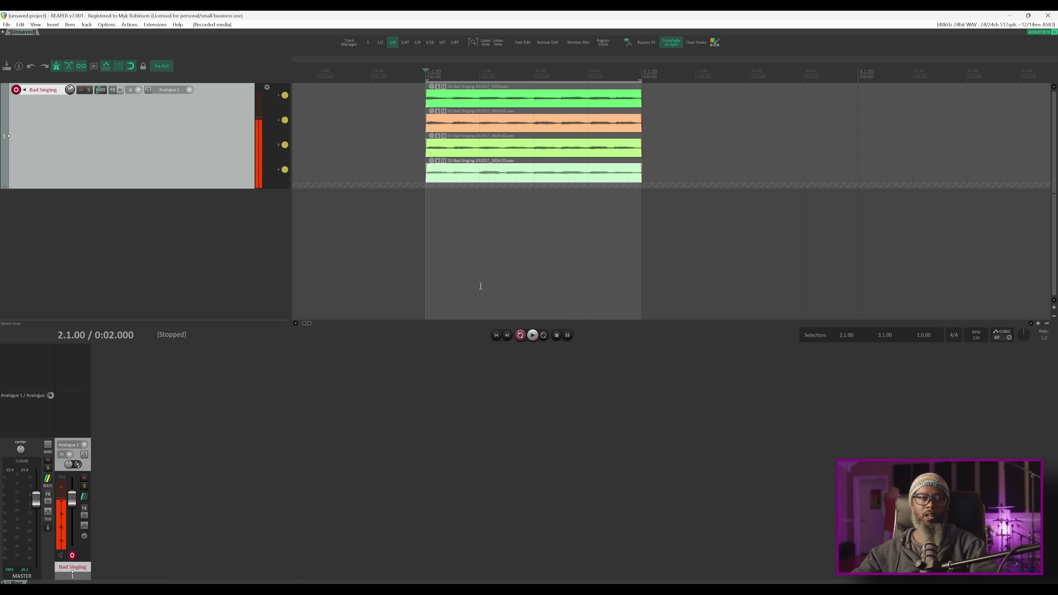
pyautogui.click(72, 555)
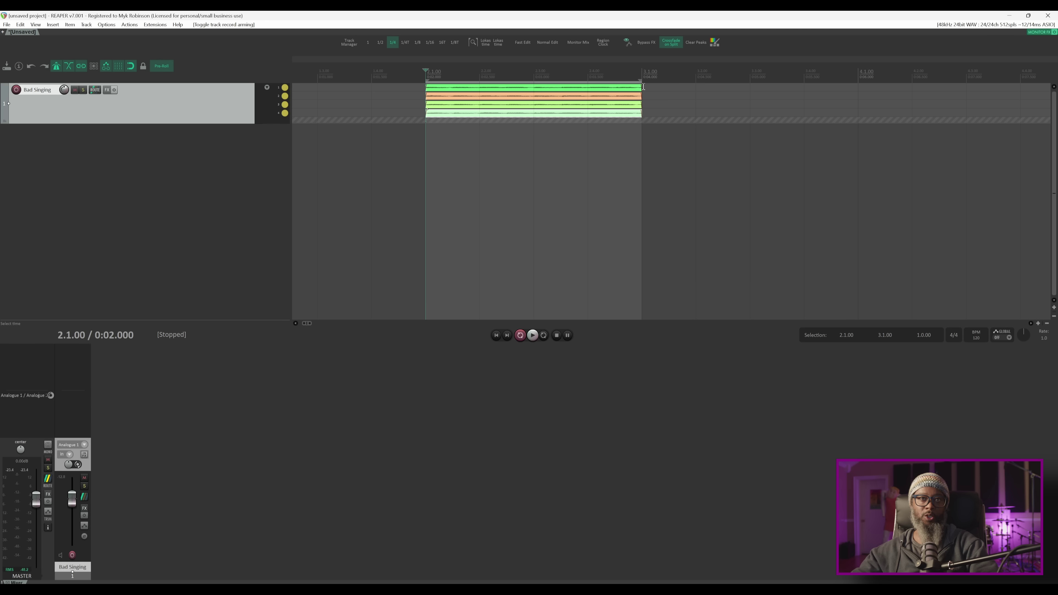
# Step: Trim all four takes to end at 3.1.00 and enlarge the Bad Singing track to show every lane
pyautogui.moveTo(695, 188); pyautogui.dragTo(572, 67)
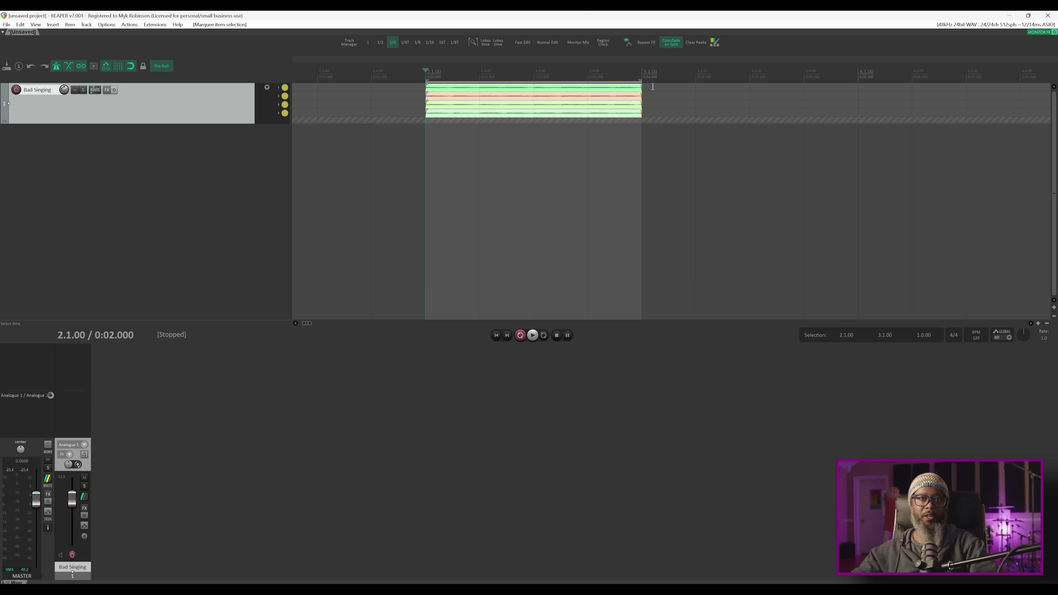
pyautogui.moveTo(643, 86); pyautogui.dragTo(779, 87)
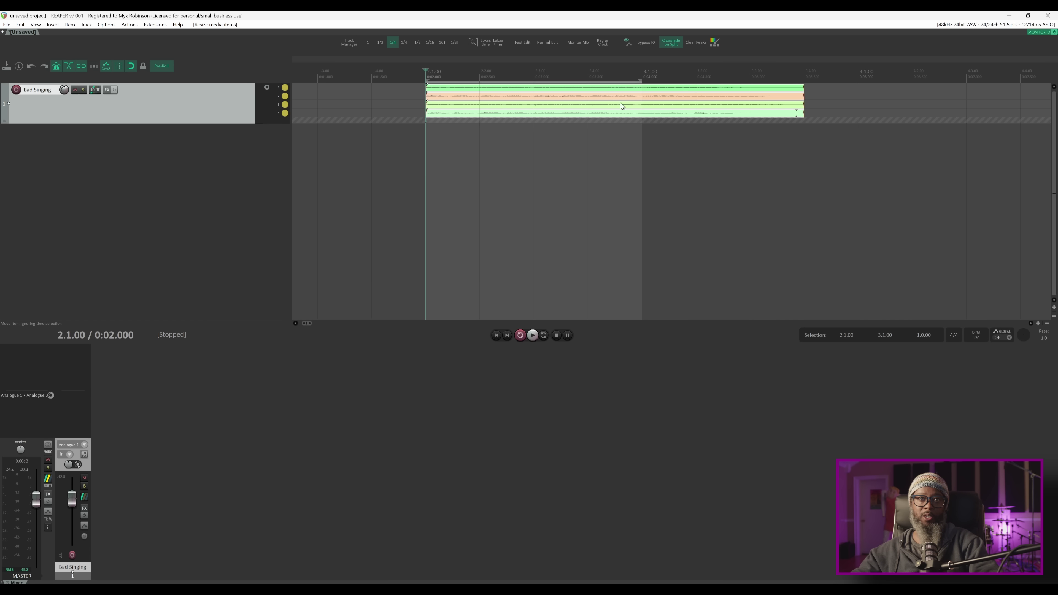
pyautogui.hotkey('alt', 't')
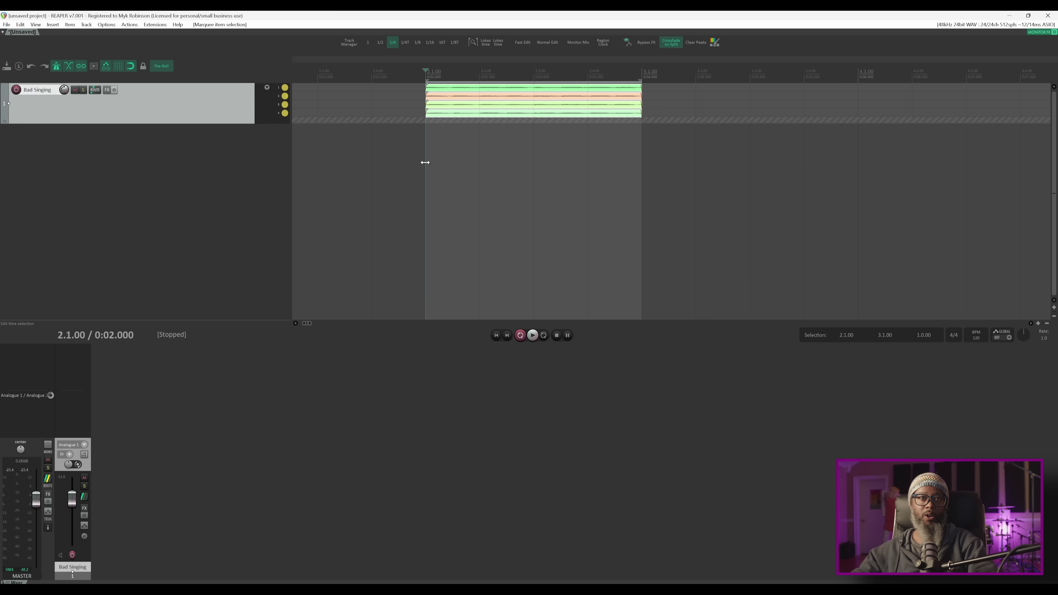
pyautogui.hotkey('ctrl', 'a')
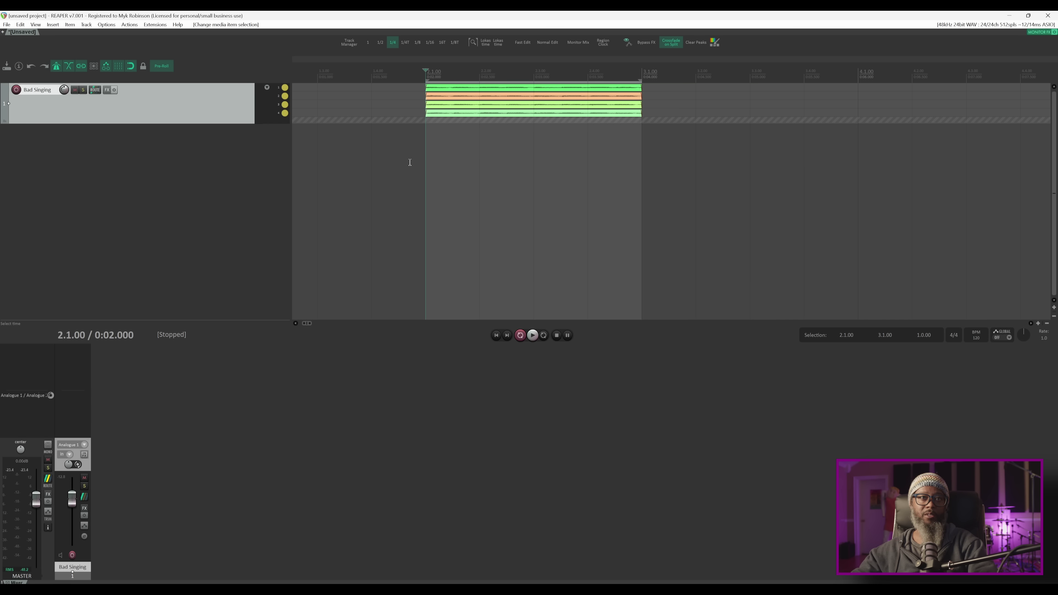
pyautogui.moveTo(236, 122); pyautogui.dragTo(262, 271)
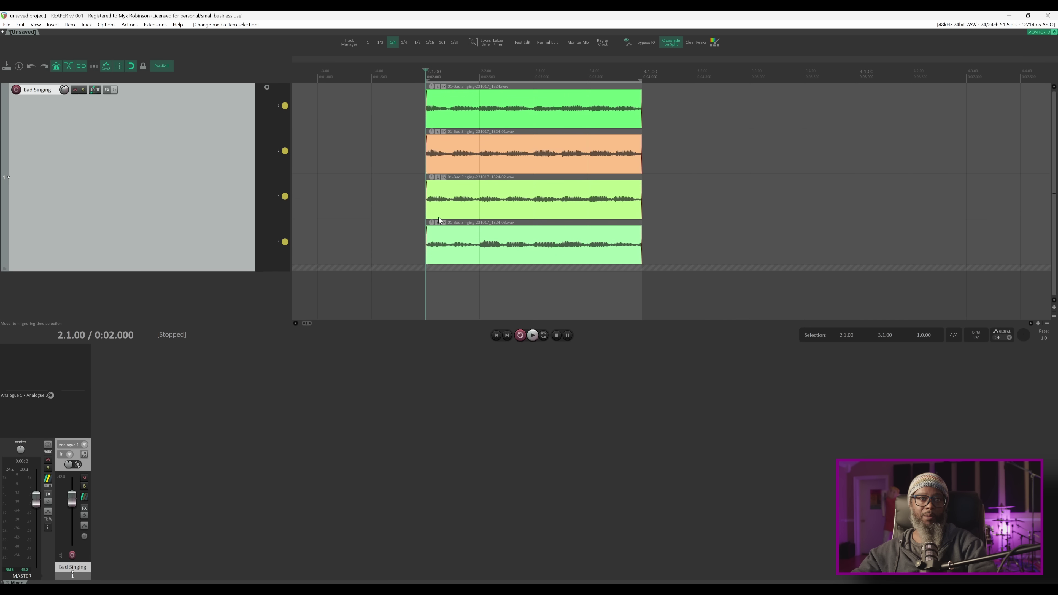
# Step: Play take lanes 1, 2, 3 and 4 one at a time, finishing with lane 4 playing
pyautogui.click(285, 106)
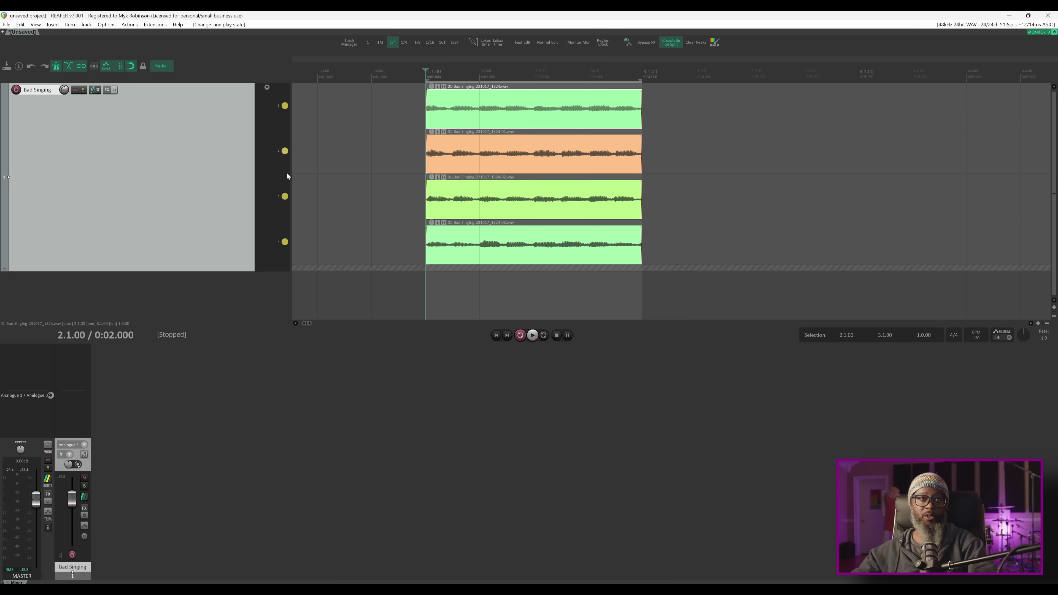
pyautogui.click(285, 106)
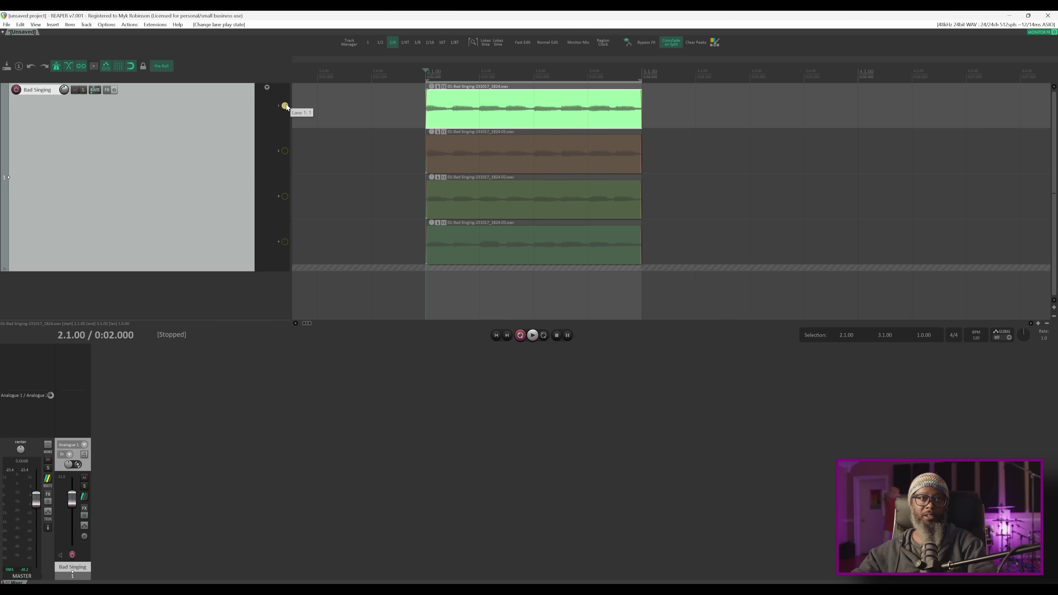
pyautogui.press('space')
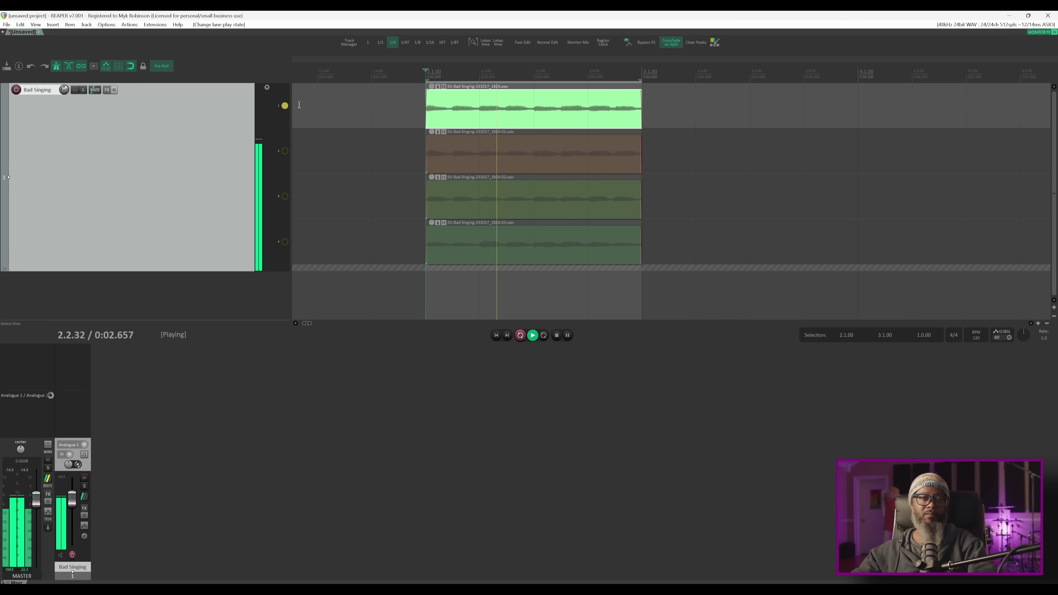
pyautogui.press('space')
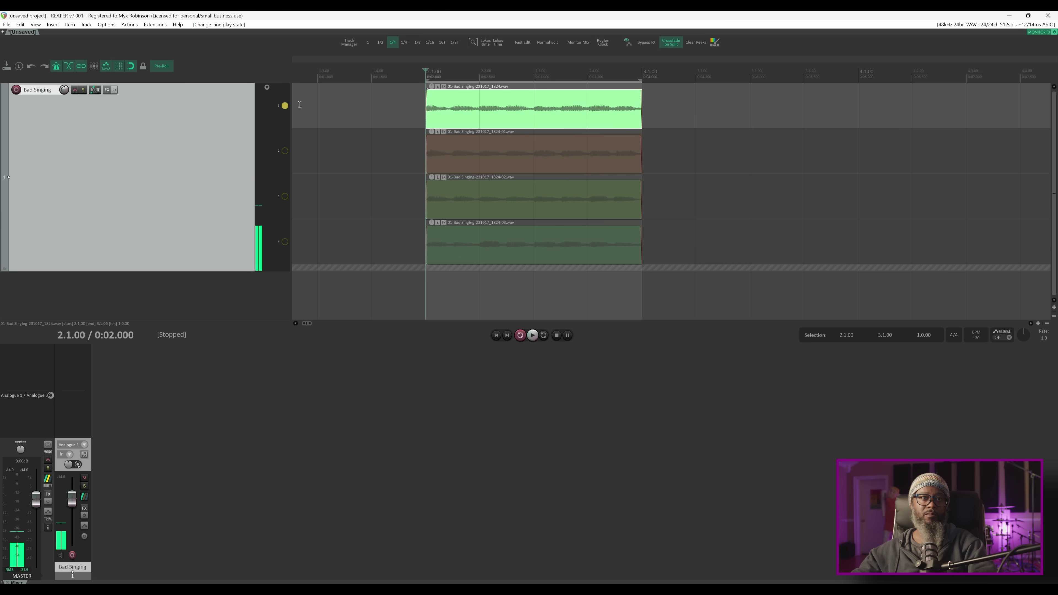
pyautogui.click(285, 151)
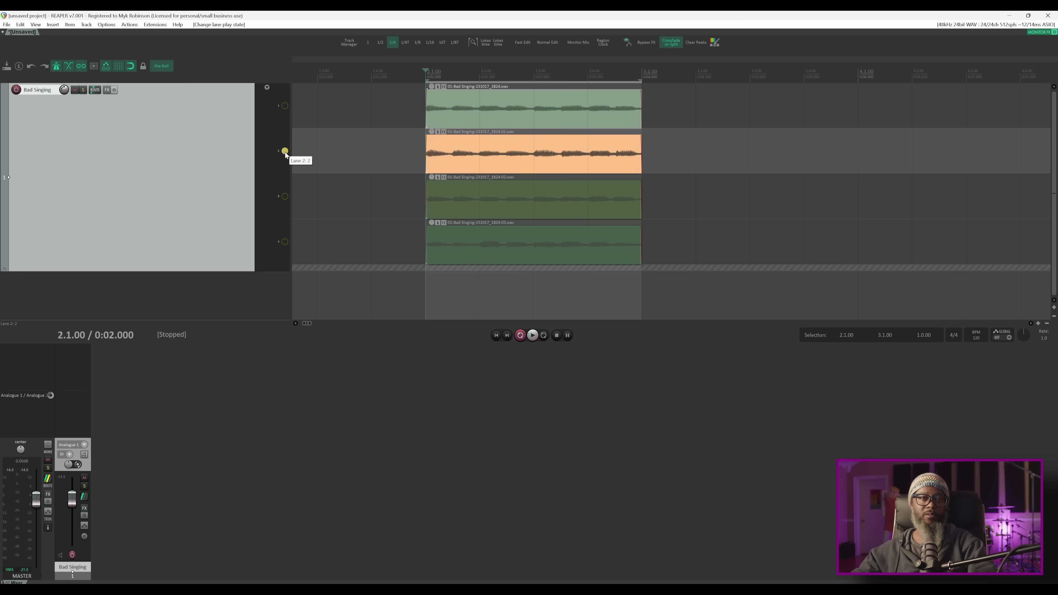
pyautogui.press('space')
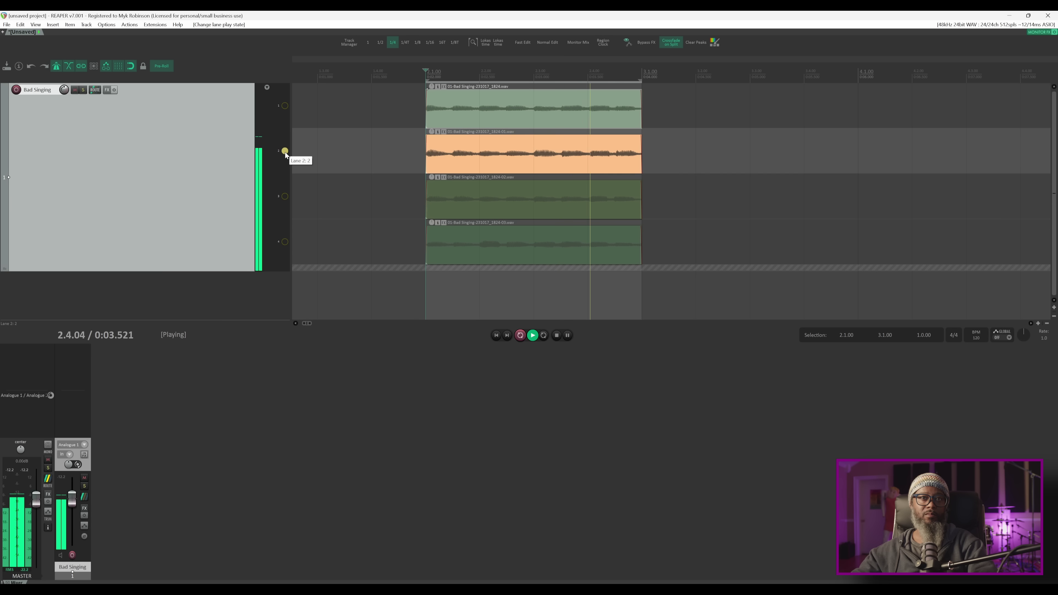
pyautogui.press('space')
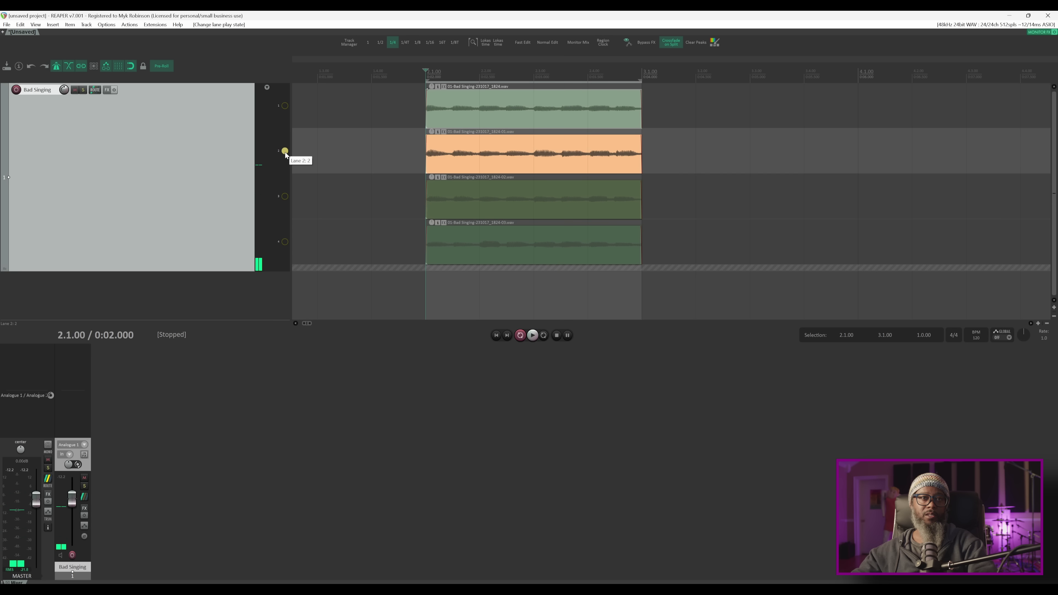
pyautogui.click(285, 196)
pyautogui.press('space')
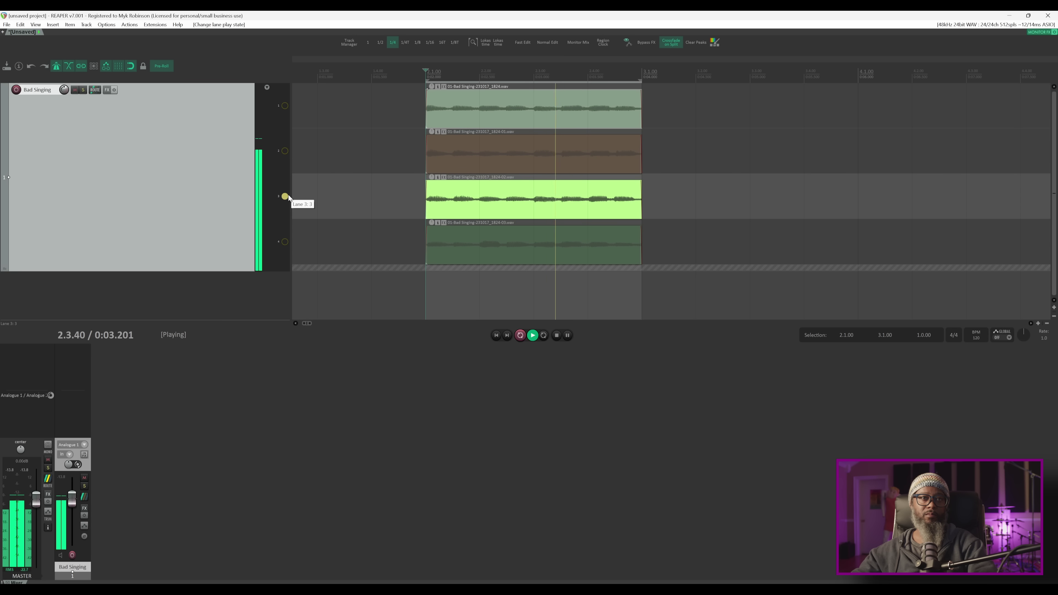
pyautogui.click(285, 242)
pyautogui.press('space')
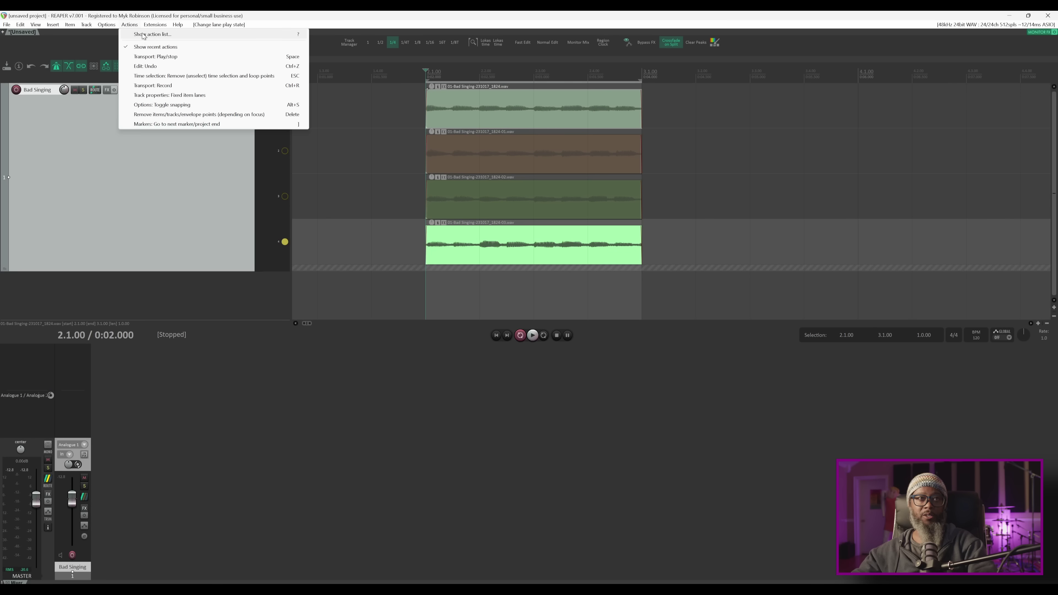
pyautogui.click(144, 34)
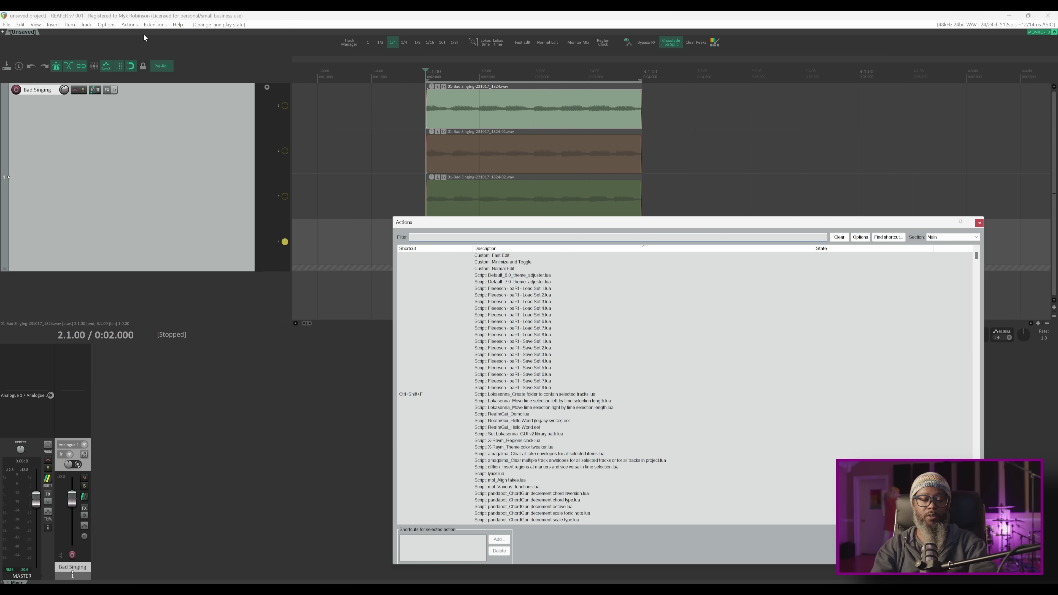
pyautogui.write('track lan')
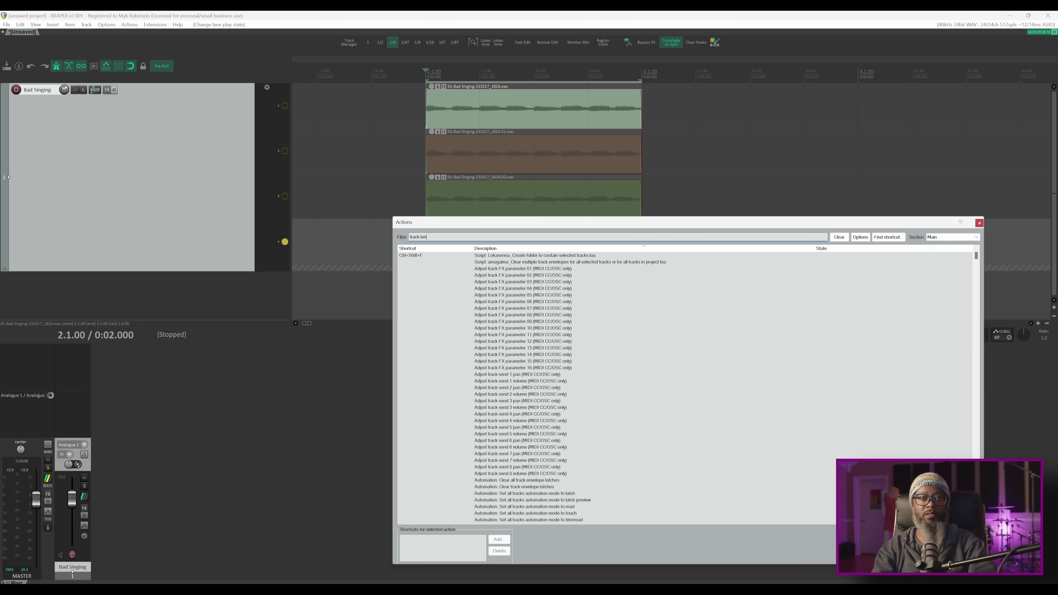
pyautogui.write('es')
pyautogui.scroll(-5, 548, 297)
pyautogui.scroll(-8, 548, 297)
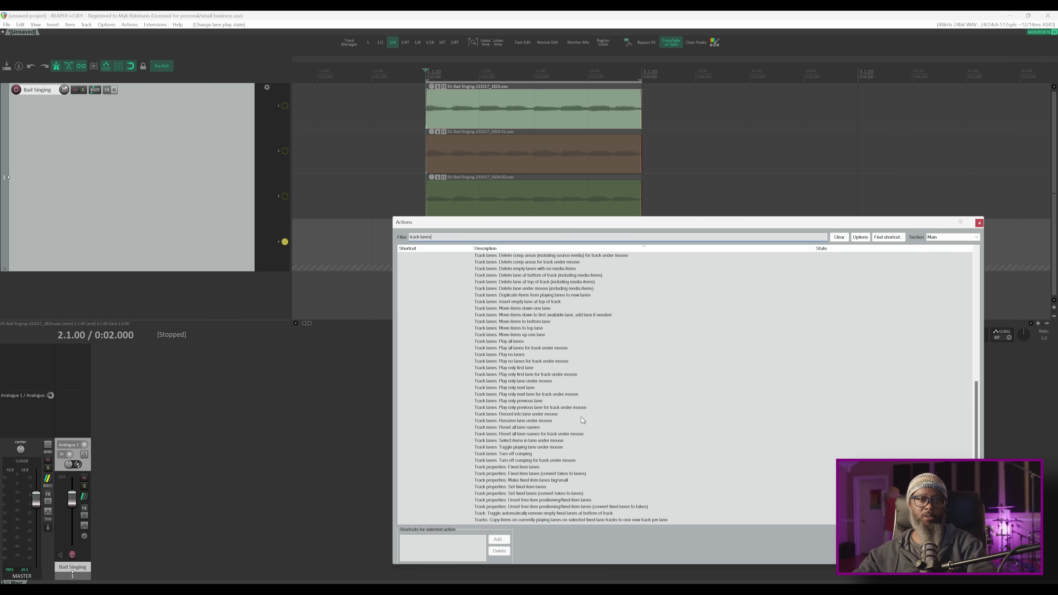
pyautogui.click(541, 387)
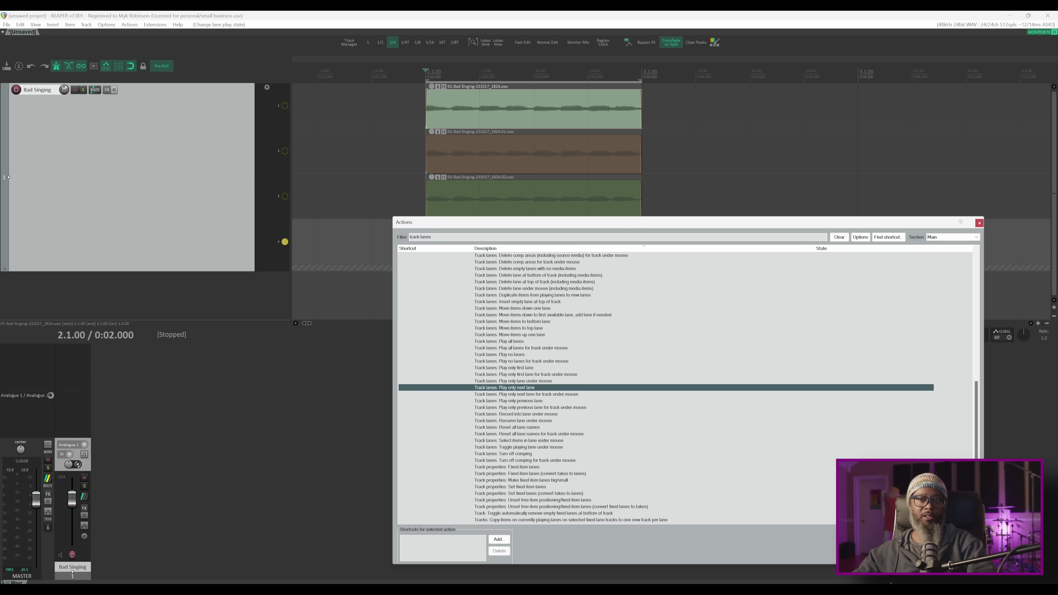
pyautogui.doubleClick(542, 387)
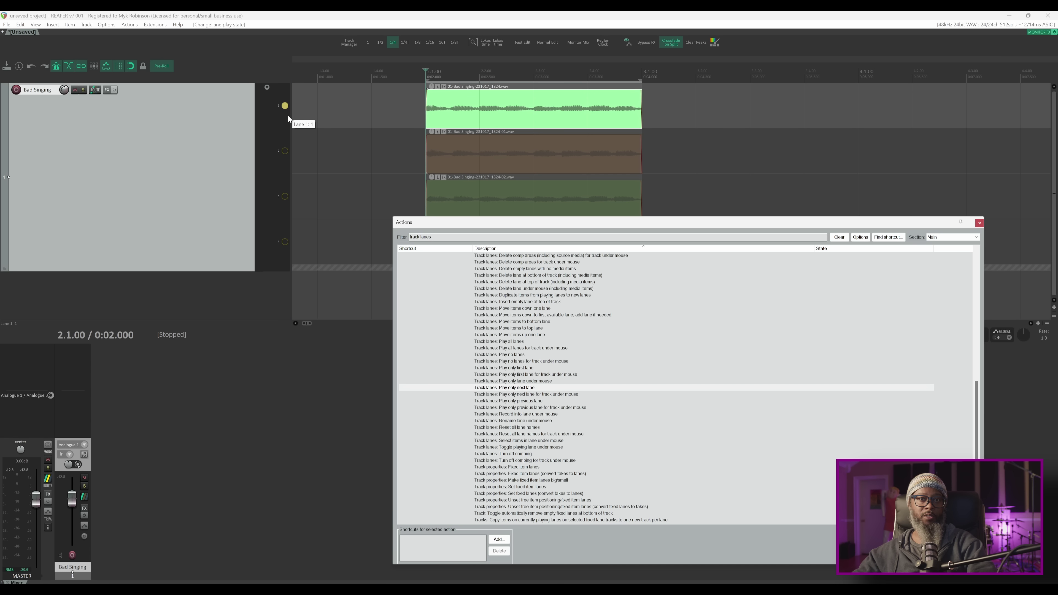
pyautogui.click(541, 401)
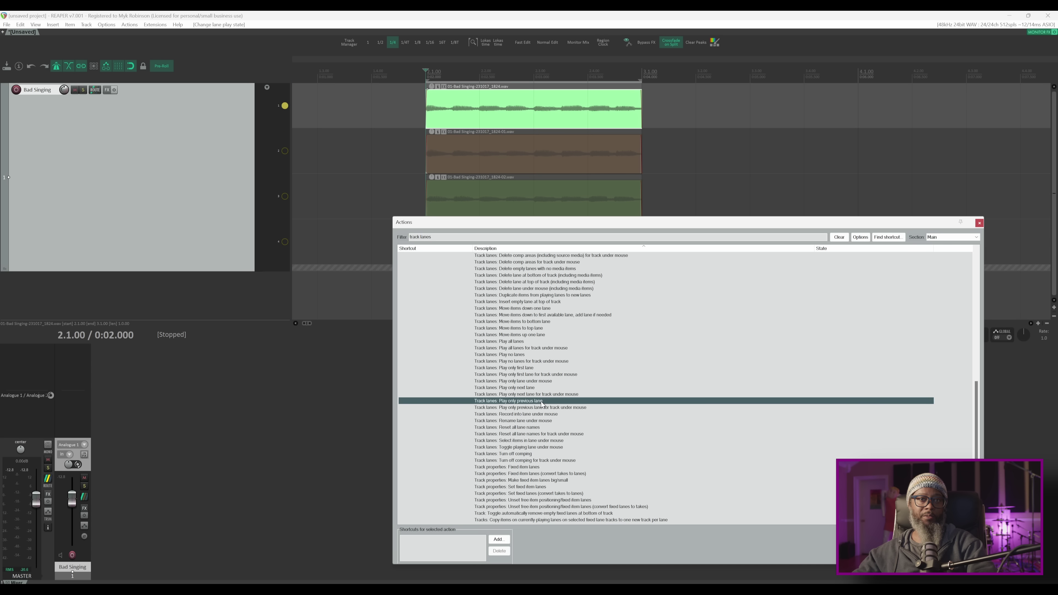
pyautogui.click(308, 246)
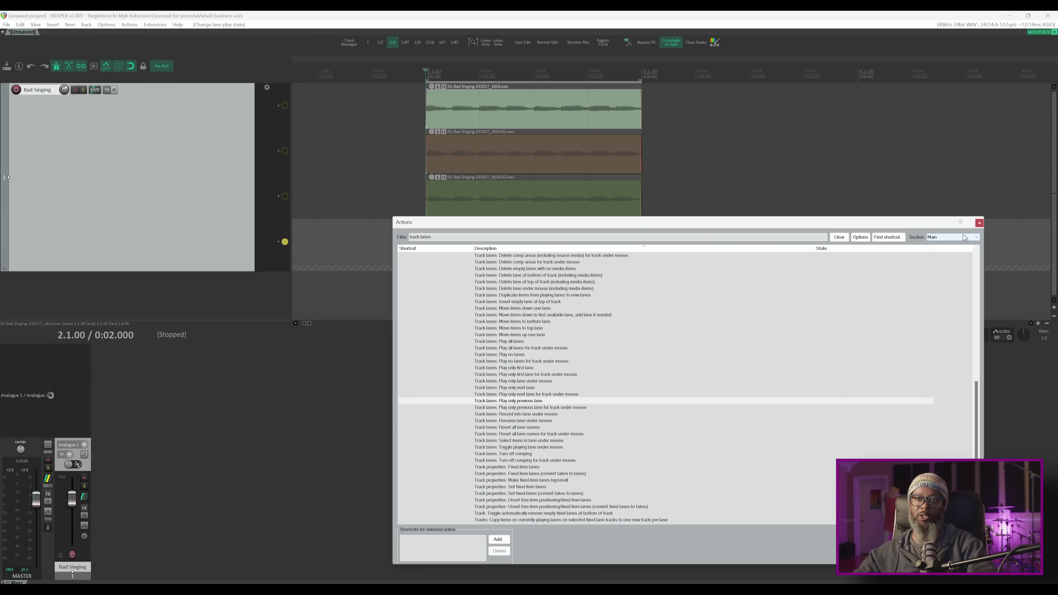
pyautogui.click(980, 223)
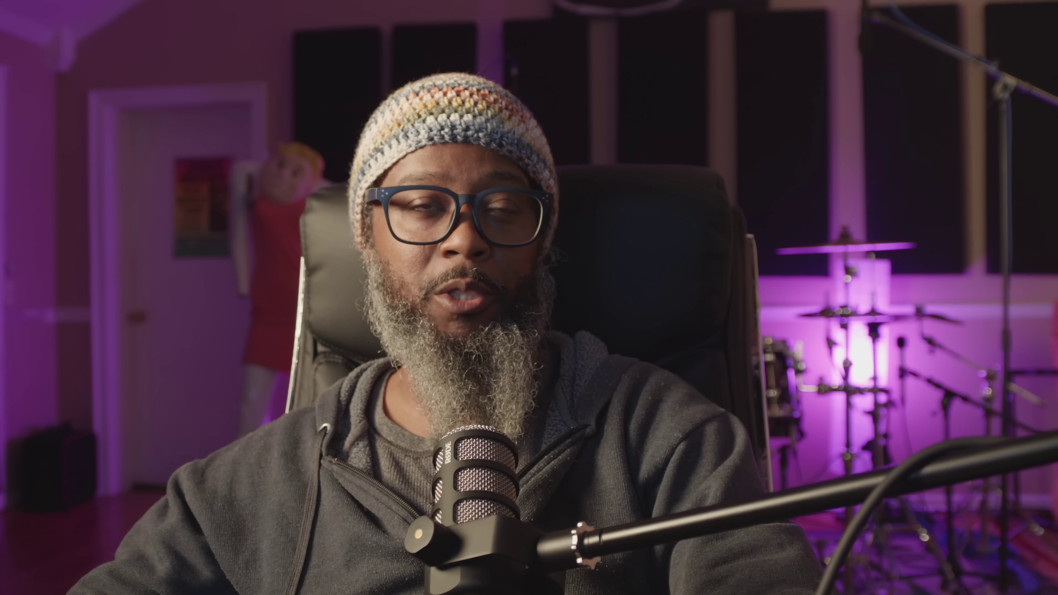
# Step: Create a new empty comp lane, C1, from lane 1's options
pyautogui.rightClick(285, 105)
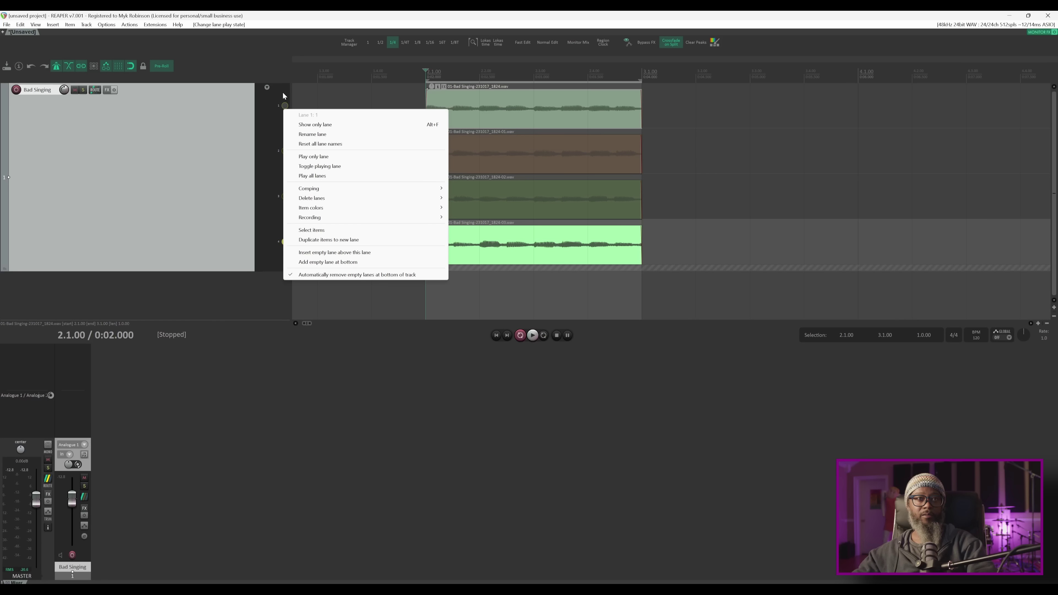
pyautogui.moveTo(339, 191)
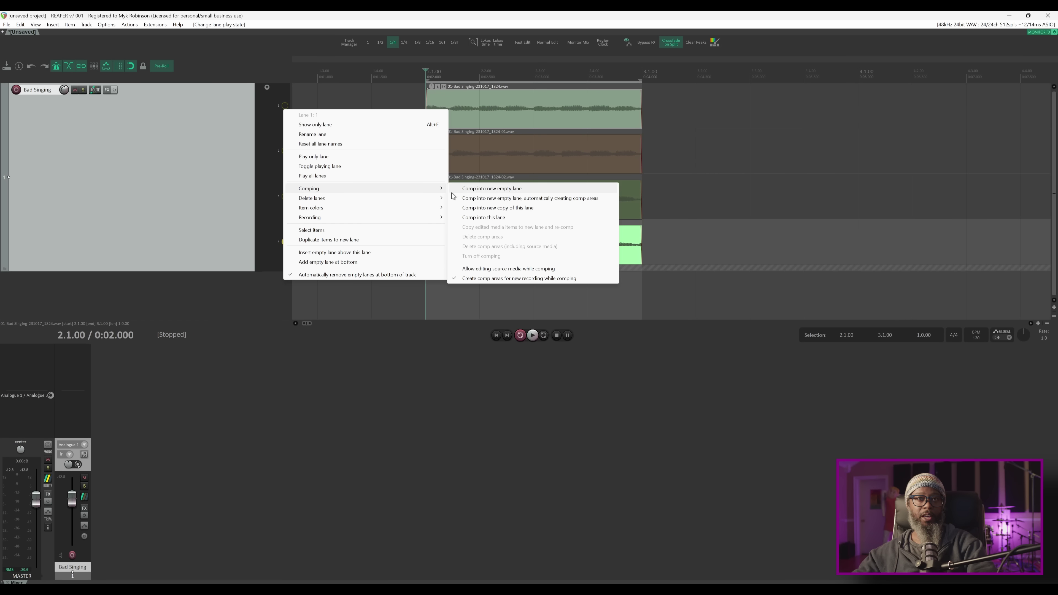
pyautogui.click(478, 192)
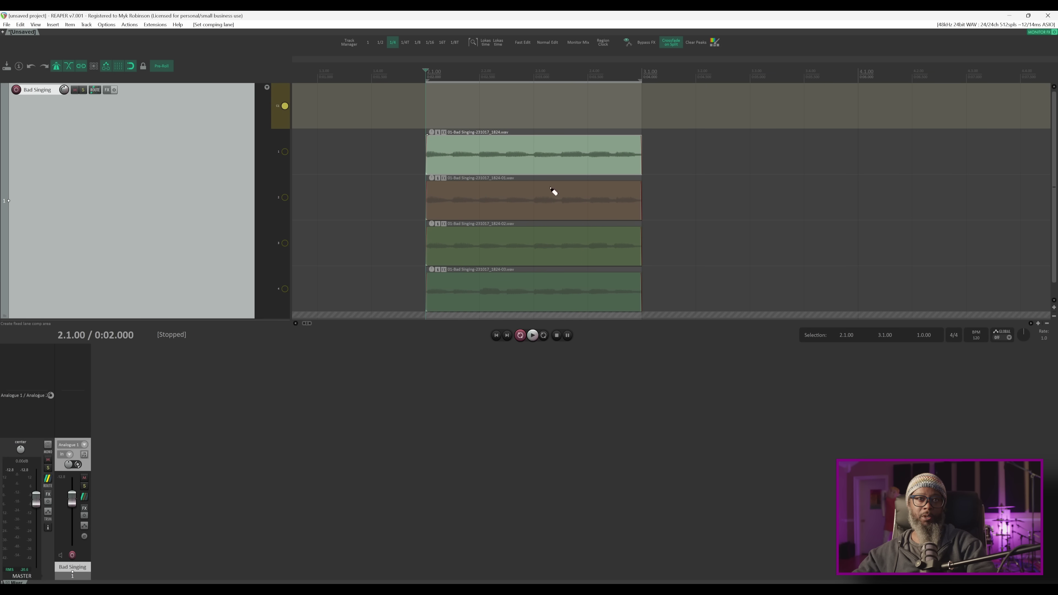
# Step: Keep the comp lane named C1 and turn off snapping
pyautogui.doubleClick(277, 106)
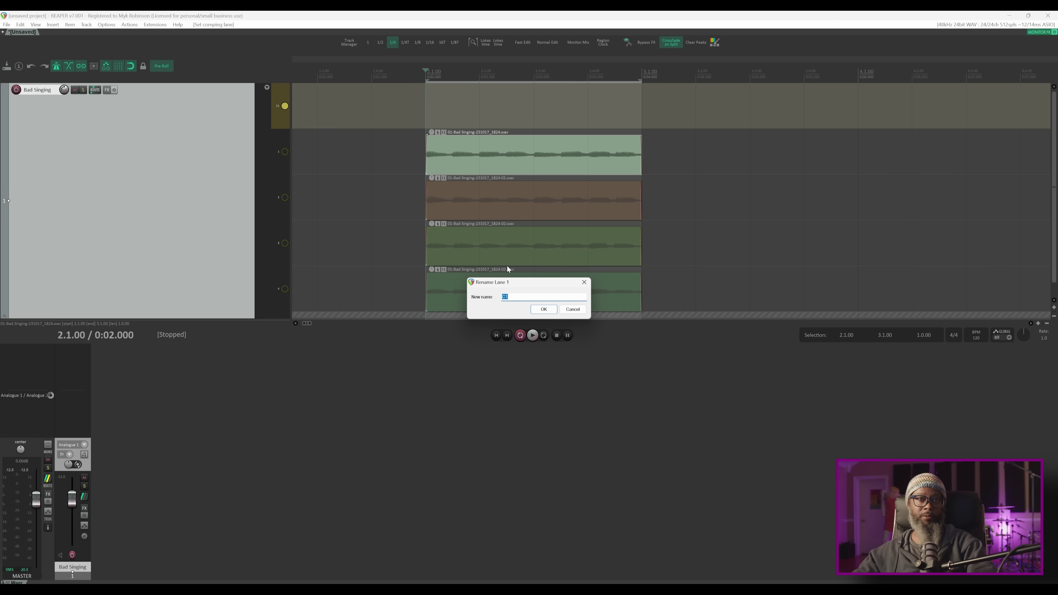
pyautogui.click(573, 309)
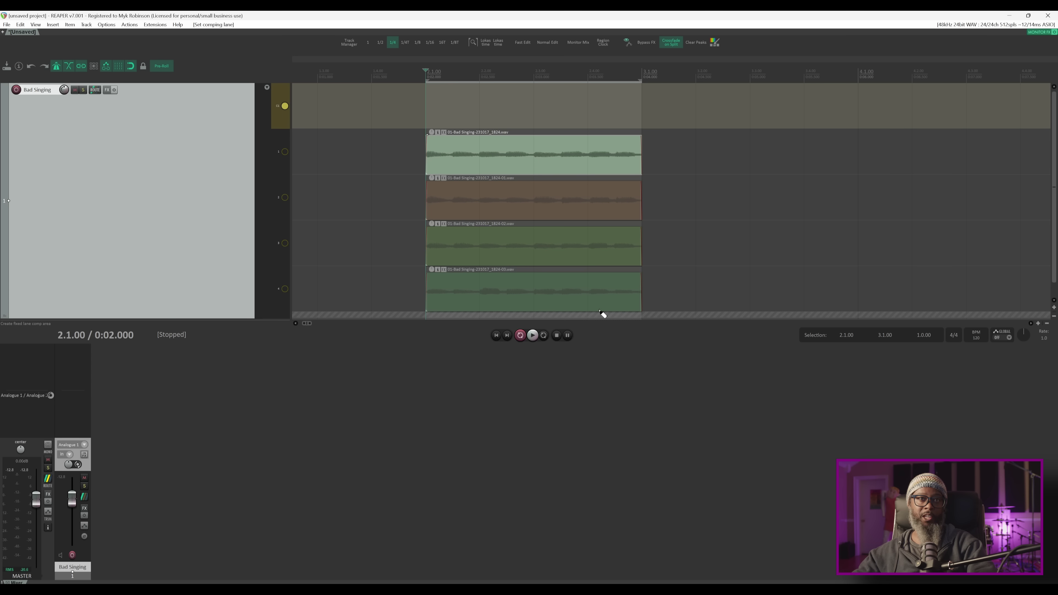
pyautogui.click(131, 66)
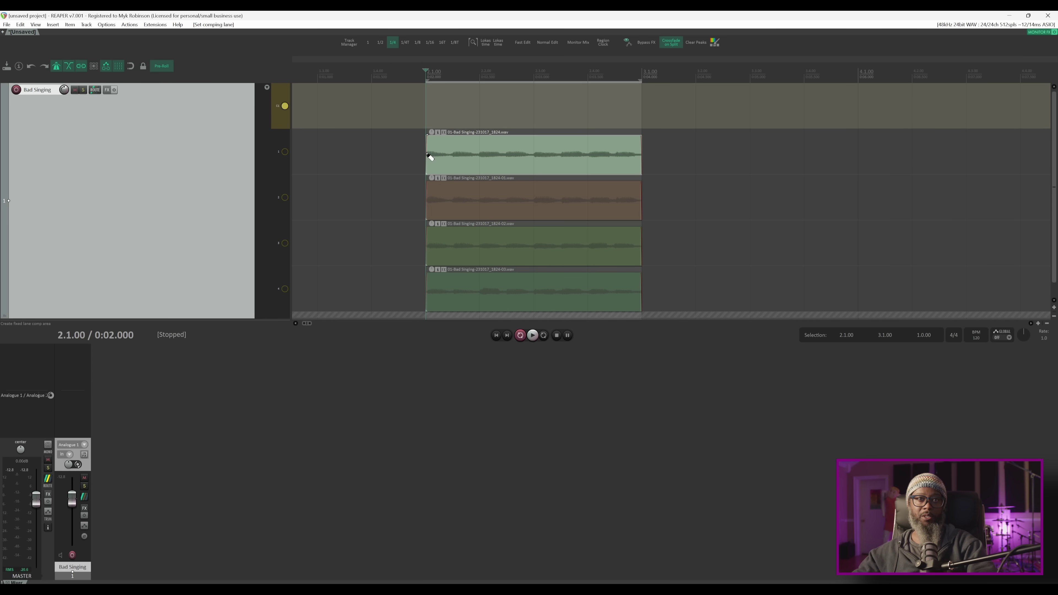
# Step: Comp sections from takes 1–4 into C1, start take 2's section earlier, and add a late take-1 phrase
pyautogui.moveTo(428, 155); pyautogui.dragTo(471, 156)
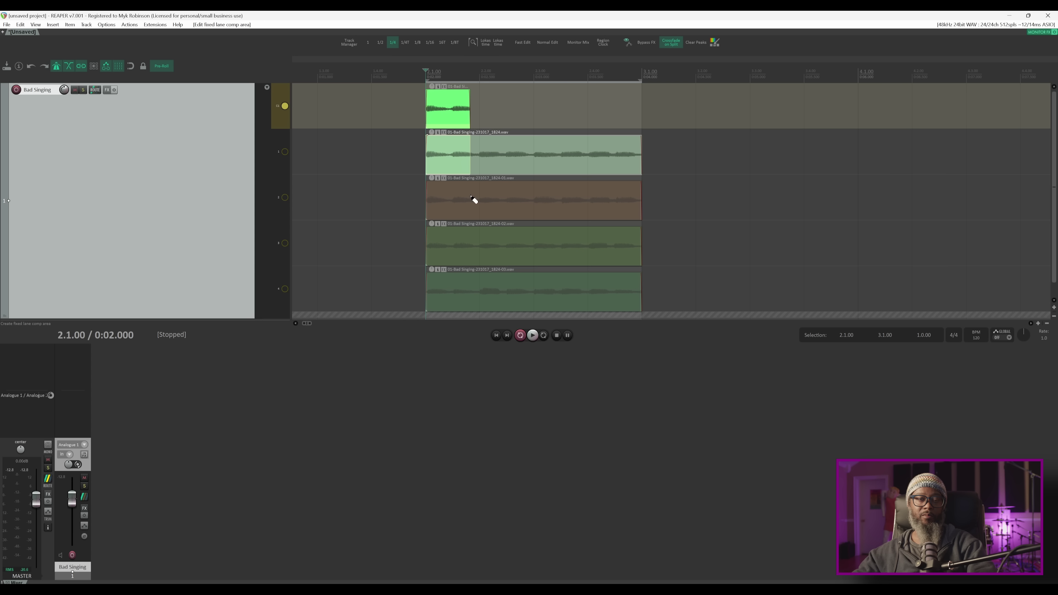
pyautogui.moveTo(504, 200); pyautogui.dragTo(574, 200)
pyautogui.moveTo(470, 250); pyautogui.dragTo(497, 250)
pyautogui.moveTo(586, 291); pyautogui.dragTo(638, 292)
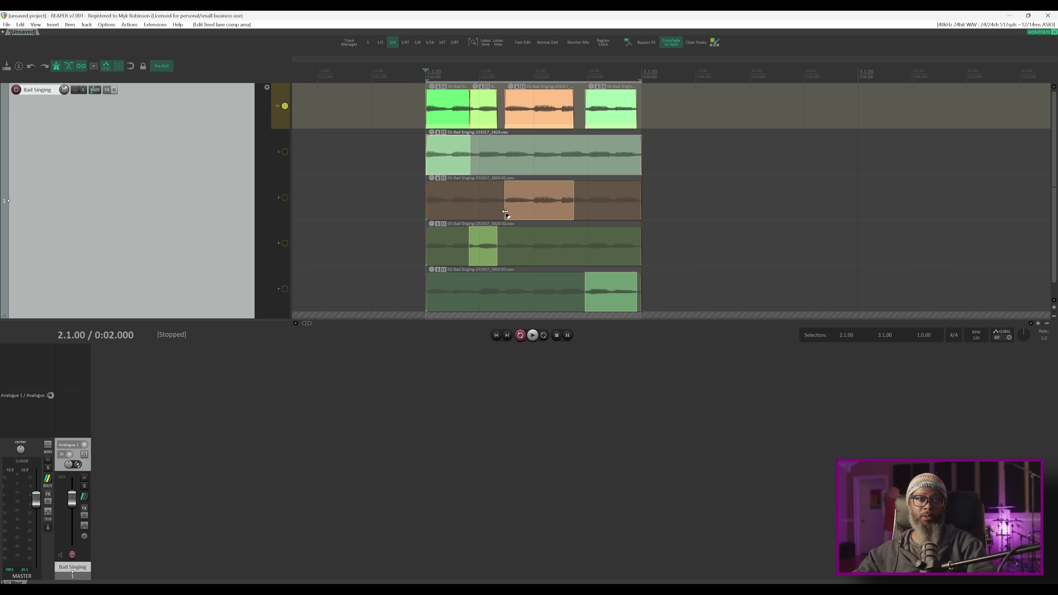
pyautogui.moveTo(506, 213); pyautogui.dragTo(492, 213)
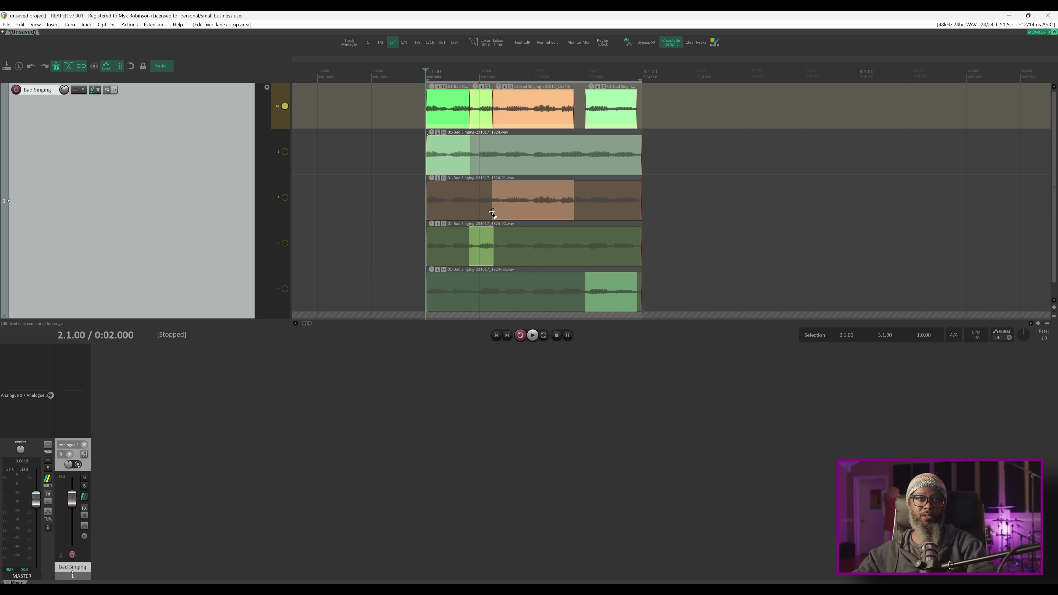
pyautogui.moveTo(569, 148); pyautogui.dragTo(596, 149)
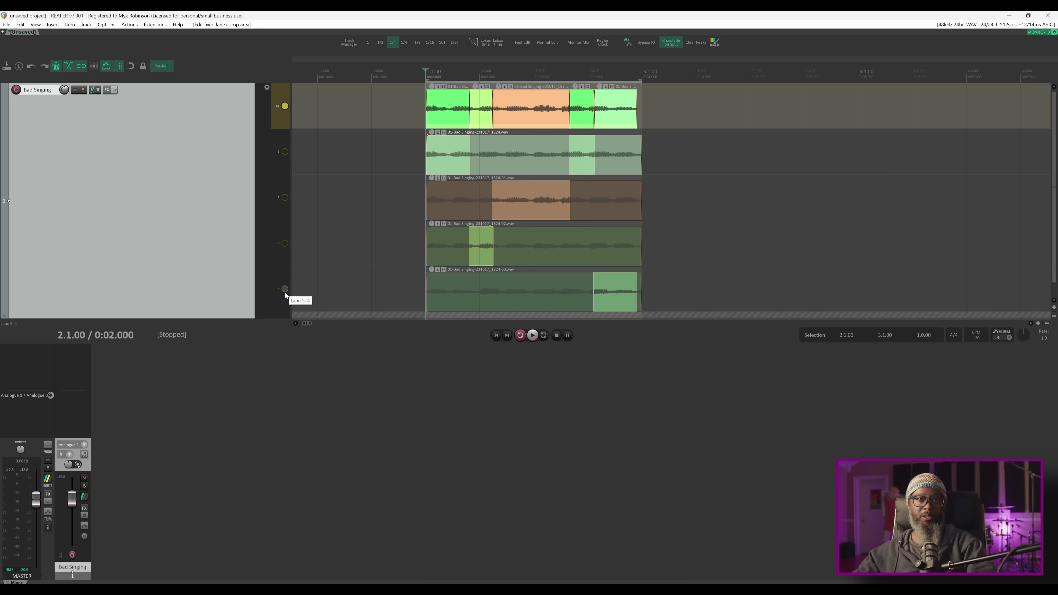
# Step: Cycle the opening comp section forward and back through the takes, settling on take 3
pyautogui.click(447, 108)
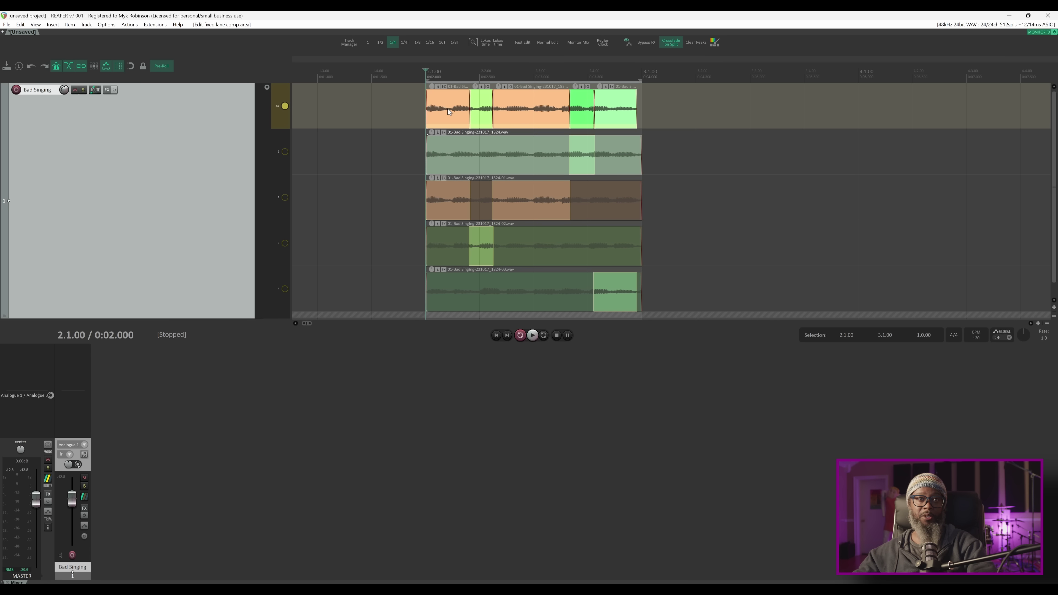
pyautogui.click(448, 110)
pyautogui.click(447, 108)
pyautogui.click(448, 108)
pyautogui.click(447, 108)
pyautogui.click(447, 109)
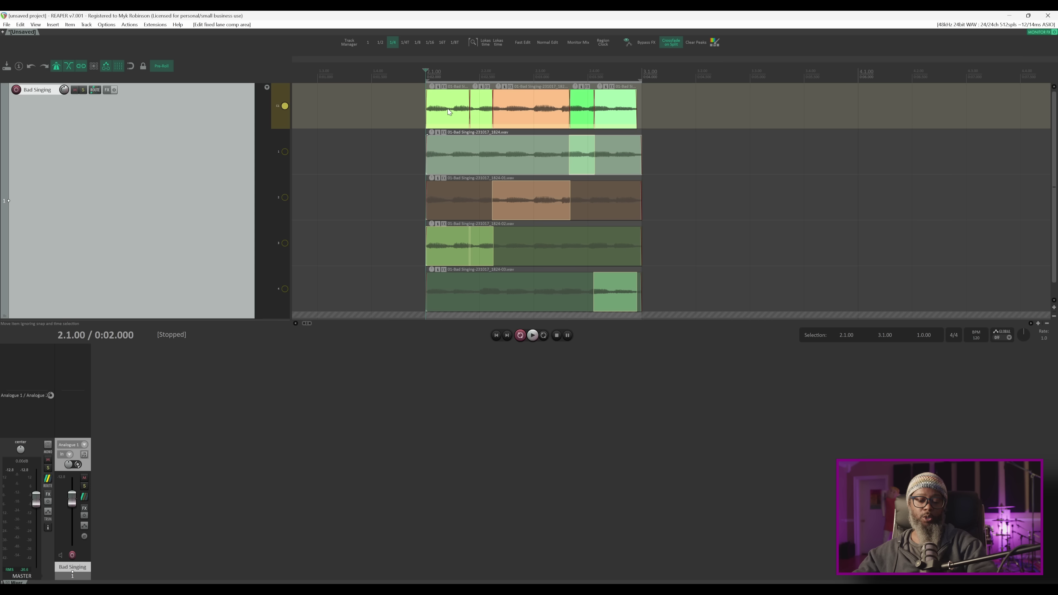
pyautogui.keyDown('shift'); pyautogui.click(448, 109); pyautogui.keyUp('shift')
pyautogui.keyDown('shift'); pyautogui.click(448, 108); pyautogui.keyUp('shift')
pyautogui.keyDown('shift'); pyautogui.click(448, 108); pyautogui.keyUp('shift')
pyautogui.keyDown('shift'); pyautogui.click(447, 108); pyautogui.keyUp('shift')
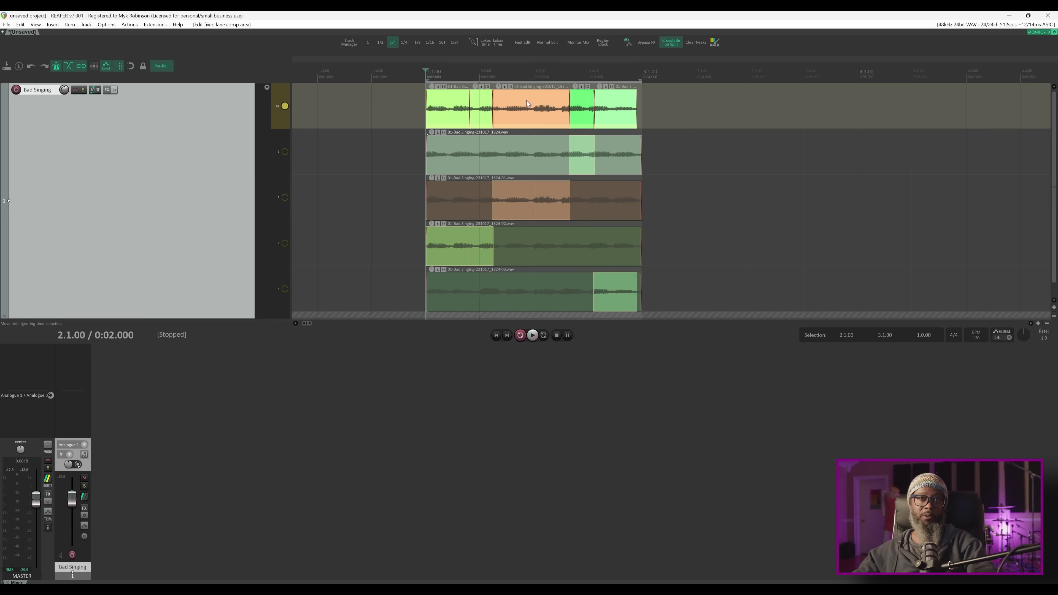
# Step: Cycle the orange middle comp section through other takes to audition alternatives
pyautogui.click(539, 101)
pyautogui.click(538, 101)
pyautogui.click(539, 101)
pyautogui.click(538, 100)
pyautogui.click(538, 101)
pyautogui.click(539, 101)
pyautogui.click(538, 101)
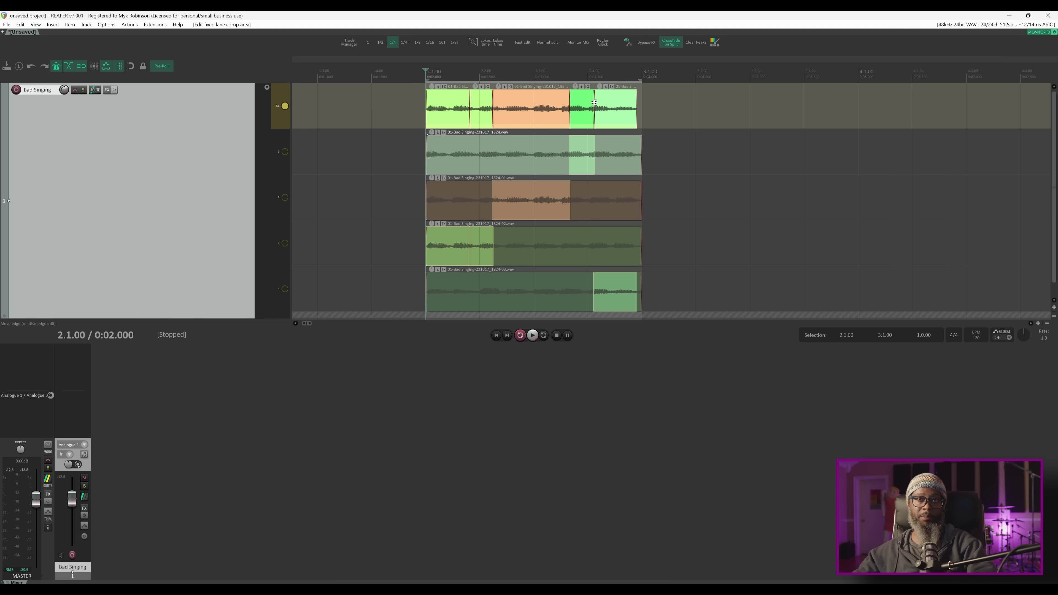
# Step: After a quick listen, drag the orange-to-green crossfade earlier and set the fixed lanes to small height
pyautogui.press('space')
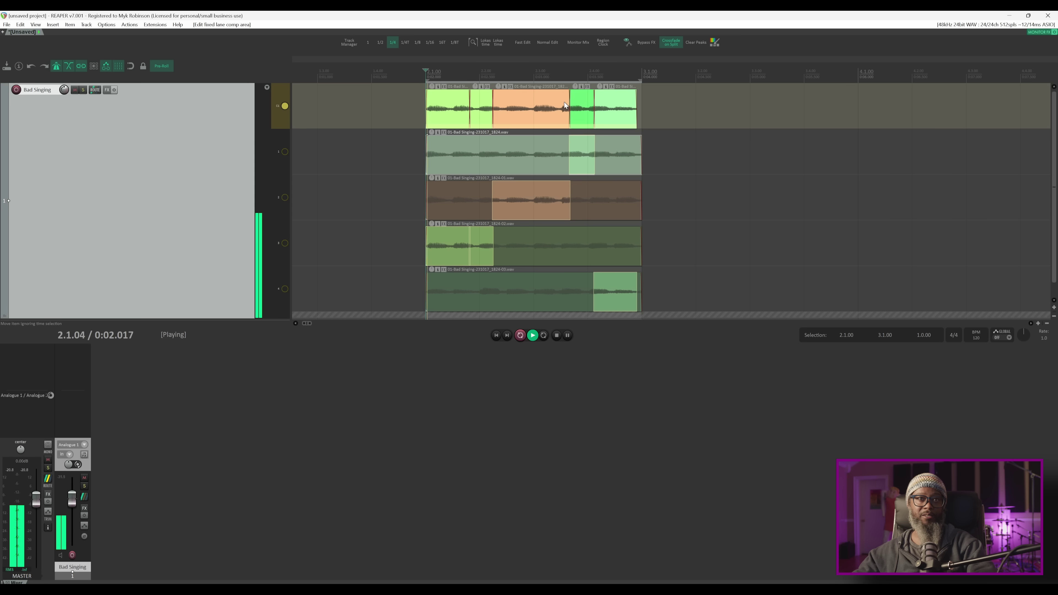
pyautogui.press('space')
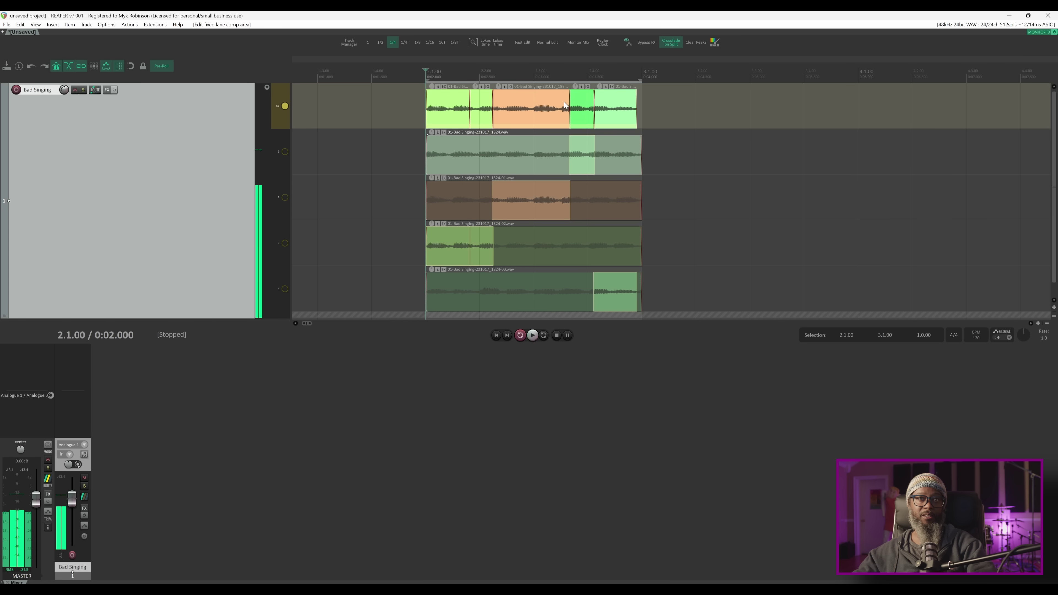
pyautogui.scroll(2, 540, 109)
pyautogui.scroll(3, 540, 109)
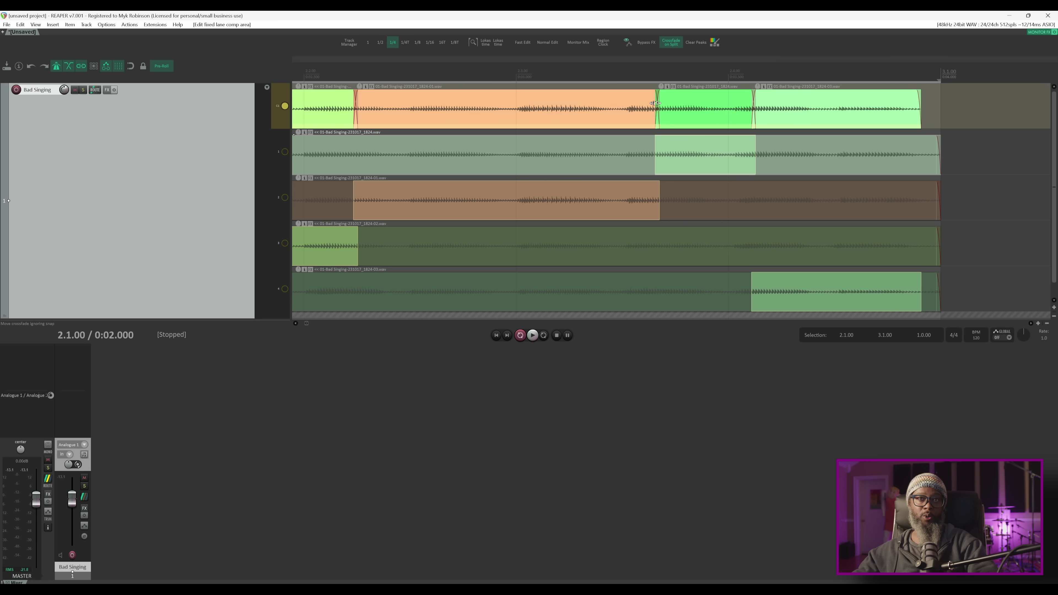
pyautogui.moveTo(655, 103); pyautogui.dragTo(627, 103)
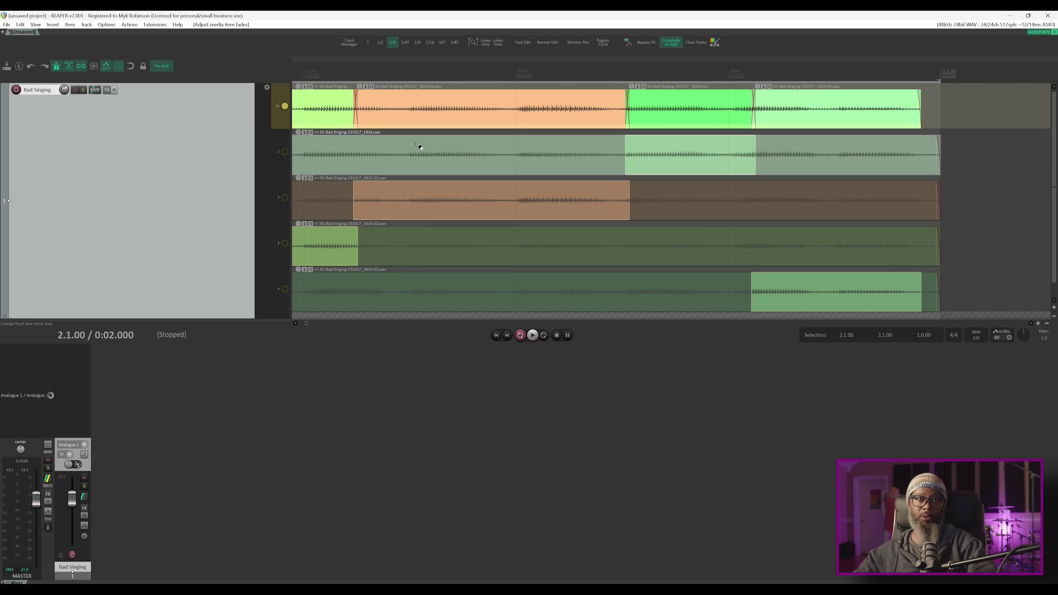
pyautogui.click(267, 88)
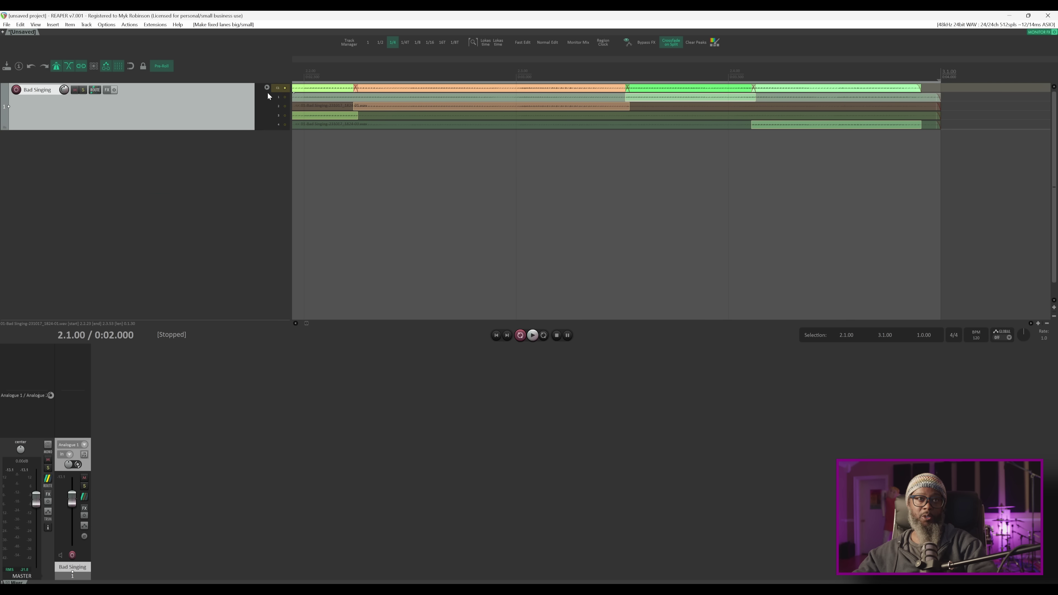
# Step: Restore full lane height and show only the C1 comp lane on the Bad Singing track
pyautogui.click(267, 87)
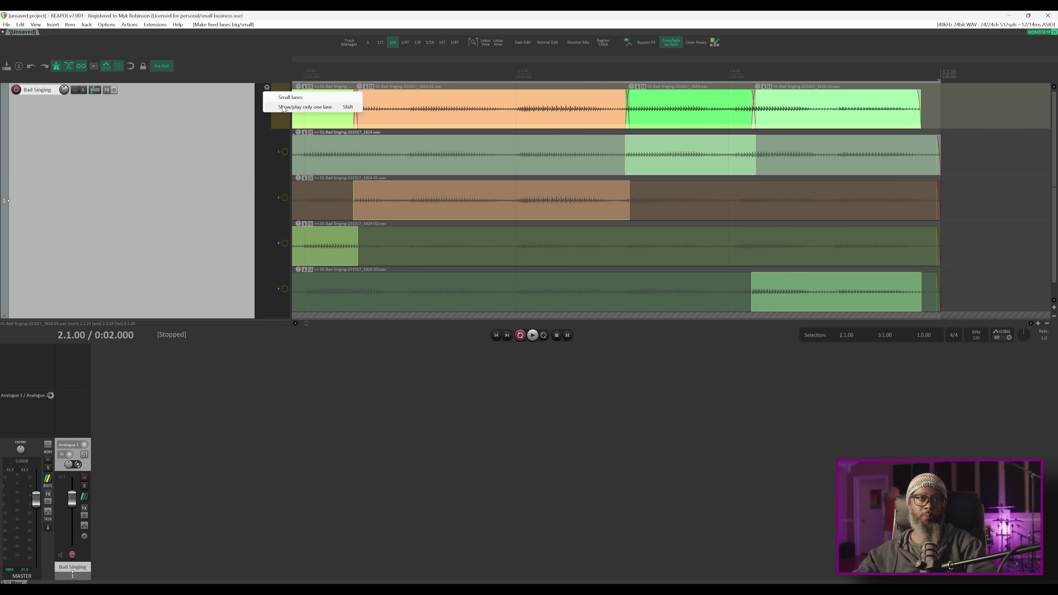
pyautogui.keyDown('shift'); pyautogui.click(268, 88); pyautogui.keyUp('shift')
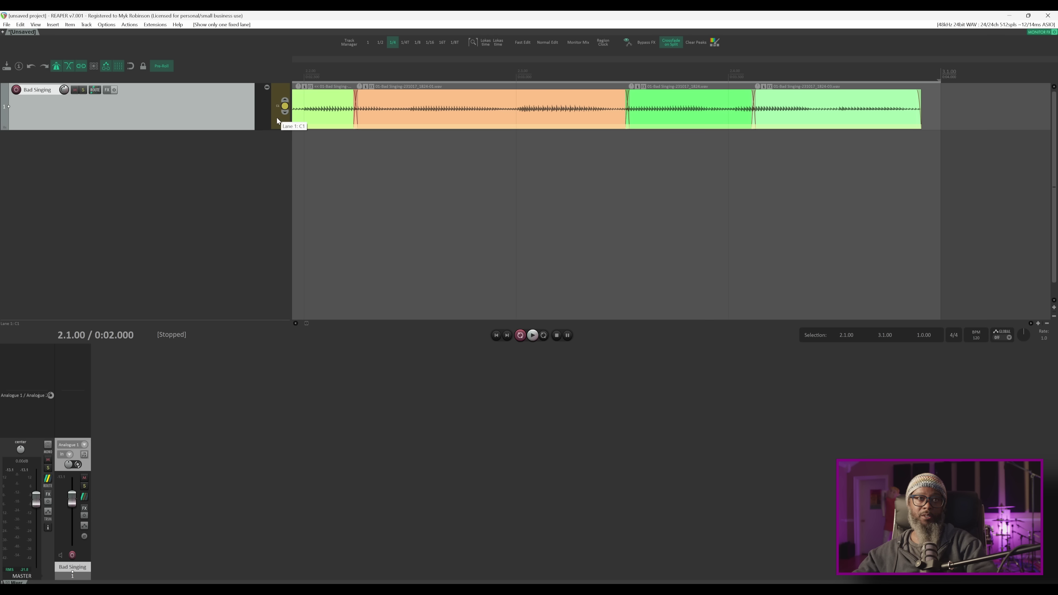
pyautogui.click(287, 106)
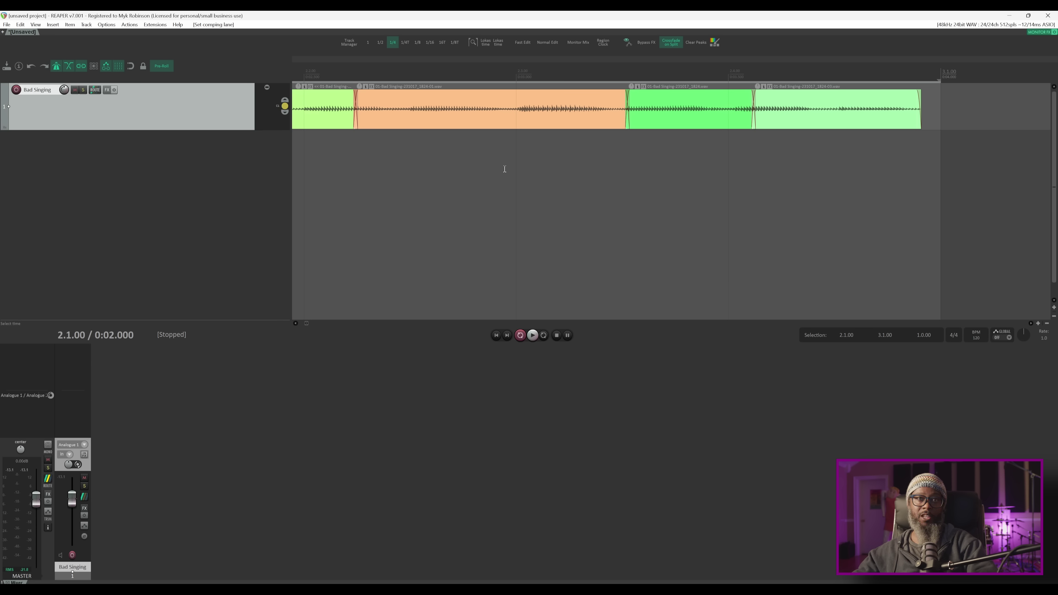
# Step: Play the finished comp from just before its start, then stop playback
pyautogui.scroll(-5, 505, 169)
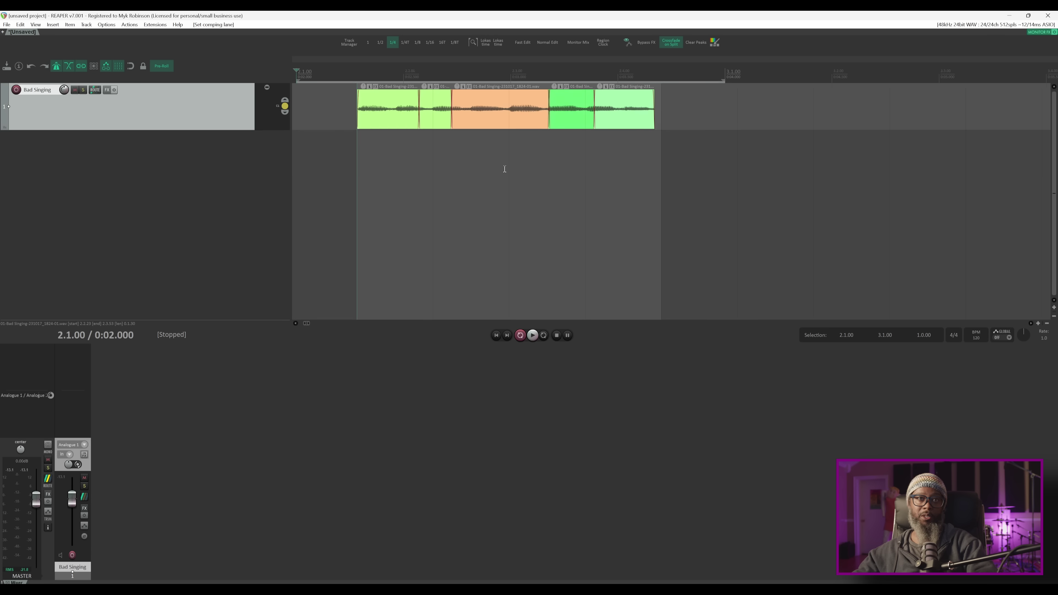
pyautogui.click(305, 76)
pyautogui.press('space')
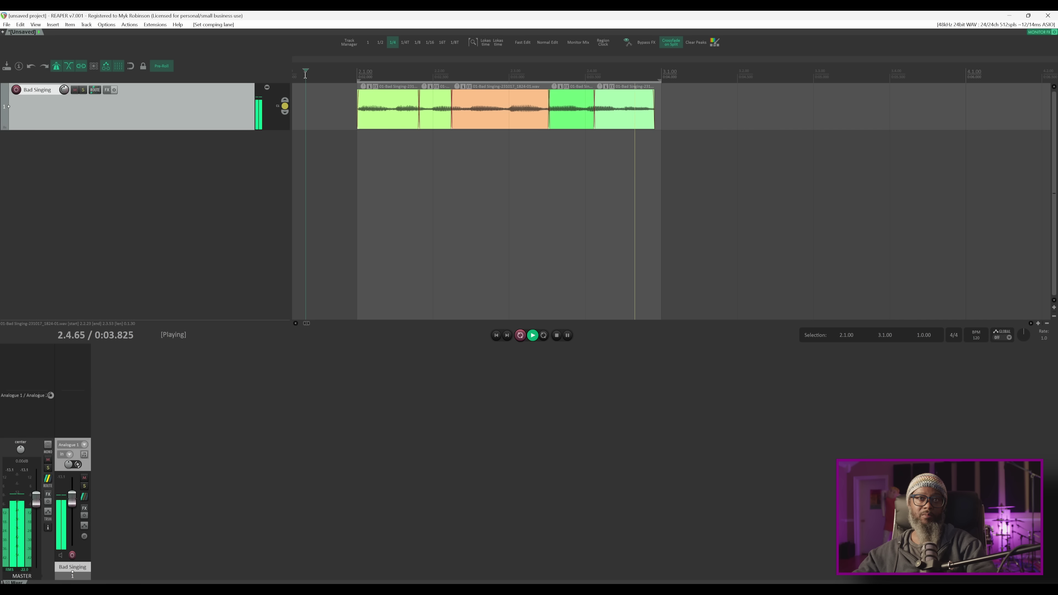
pyautogui.press('space')
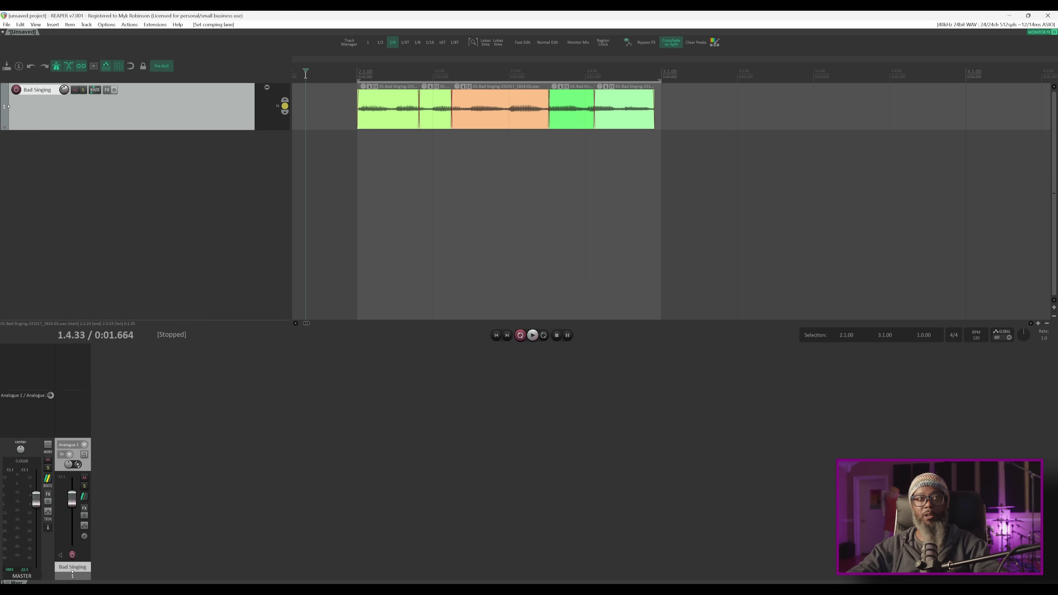